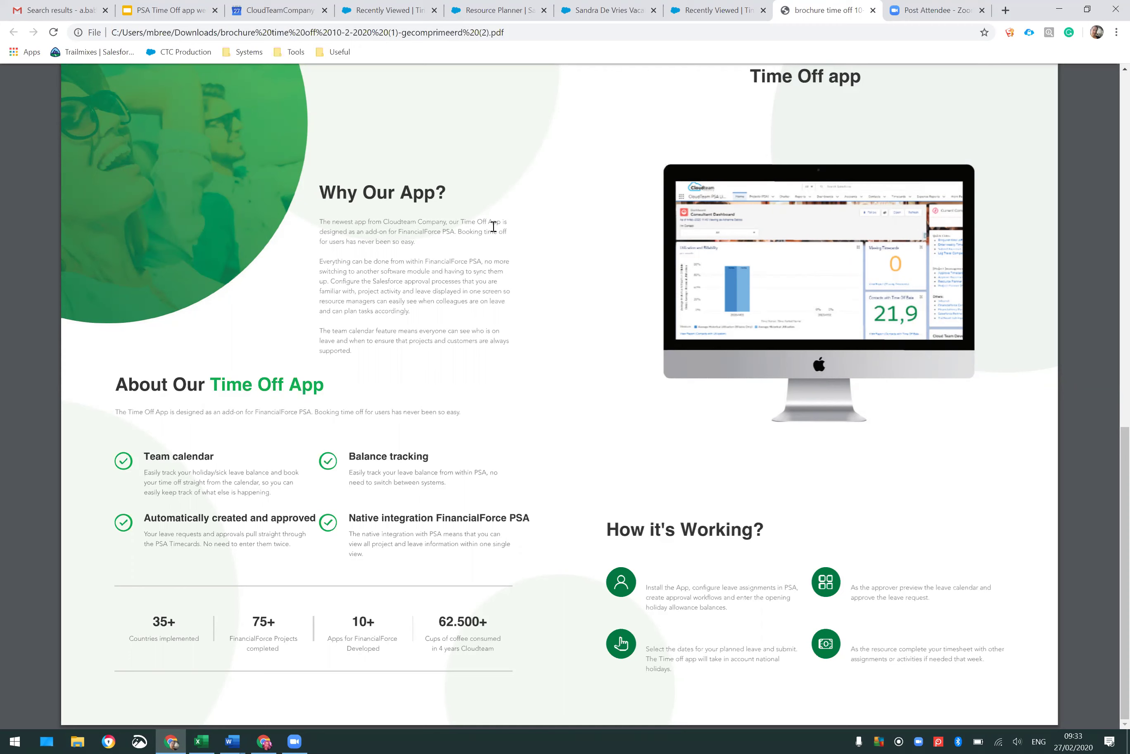
# - Open the contact record of the resource on the 27 March 2020 vacation assignment in a separate browser tab
pyautogui.click(380, 14)
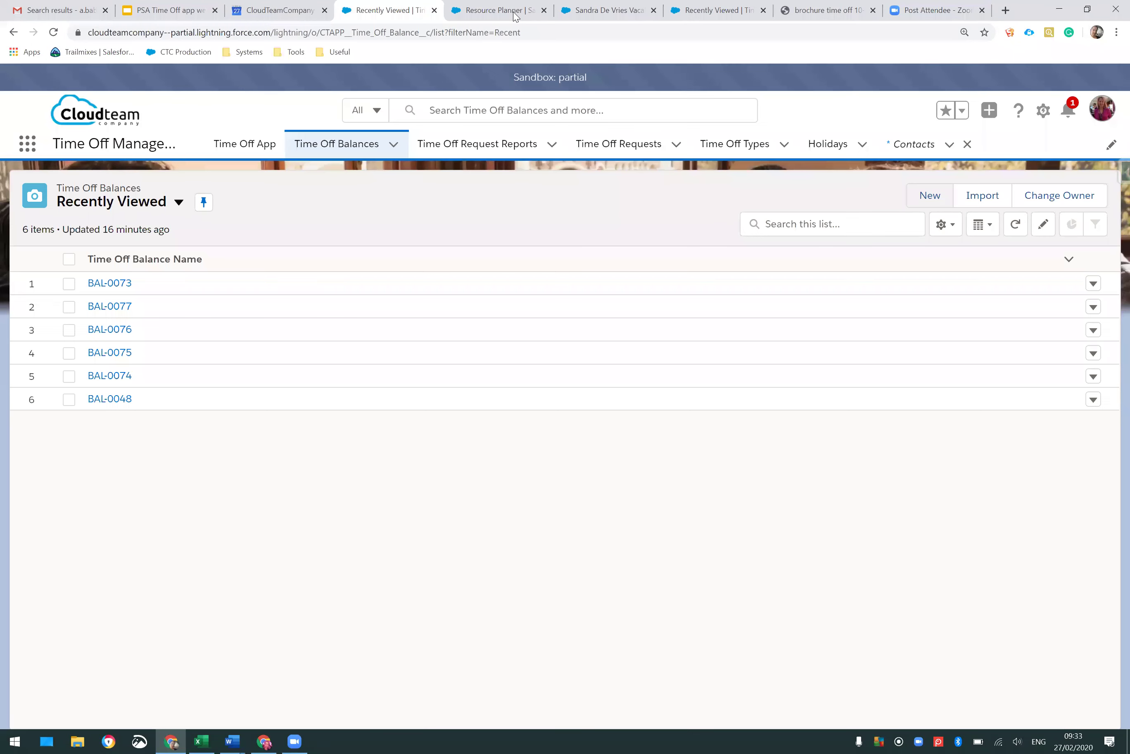
pyautogui.click(607, 11)
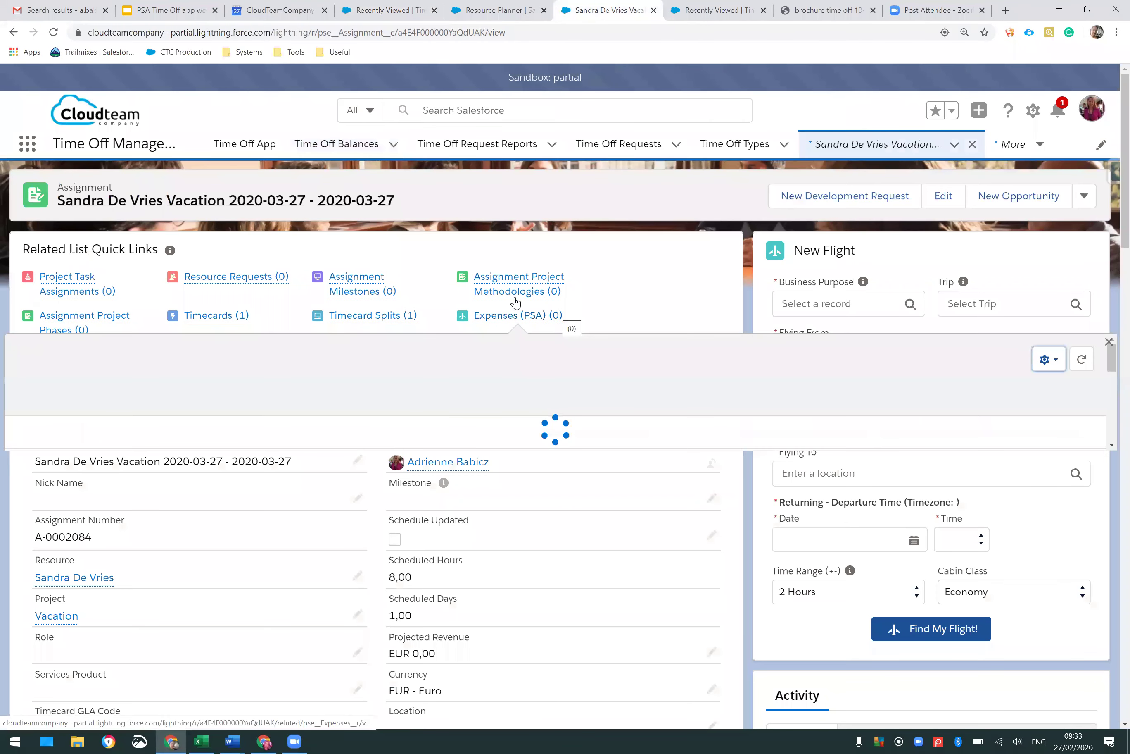
pyautogui.rightClick(81, 577)
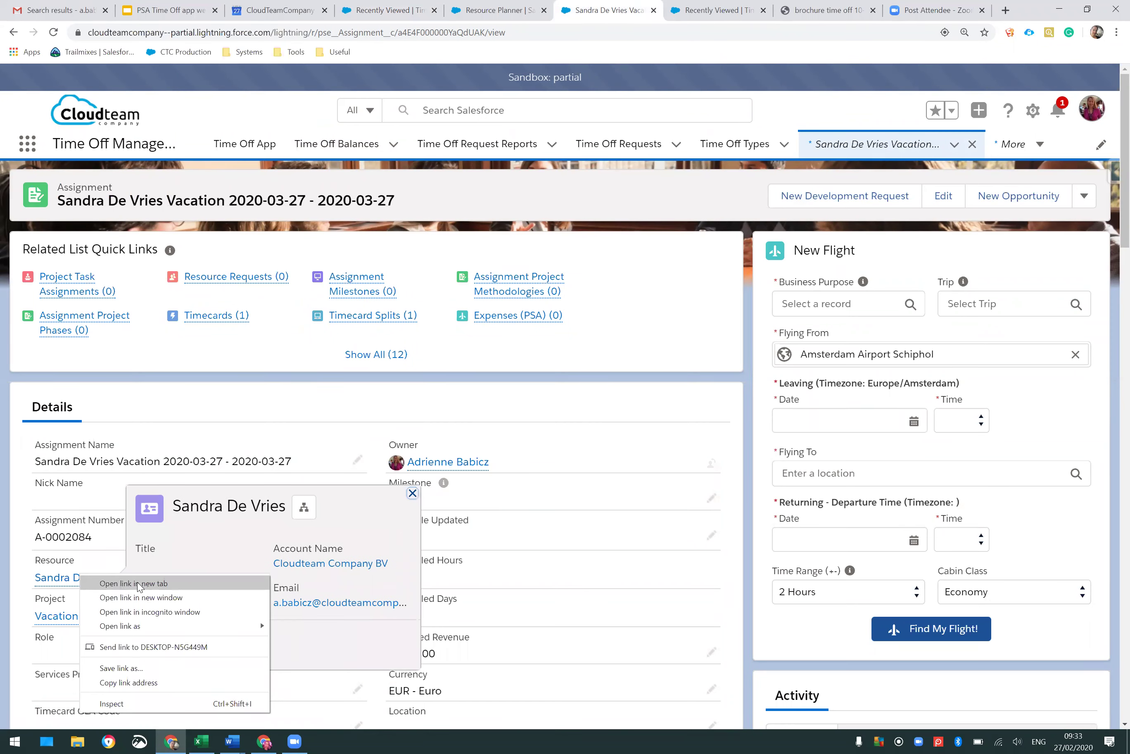
pyautogui.click(137, 582)
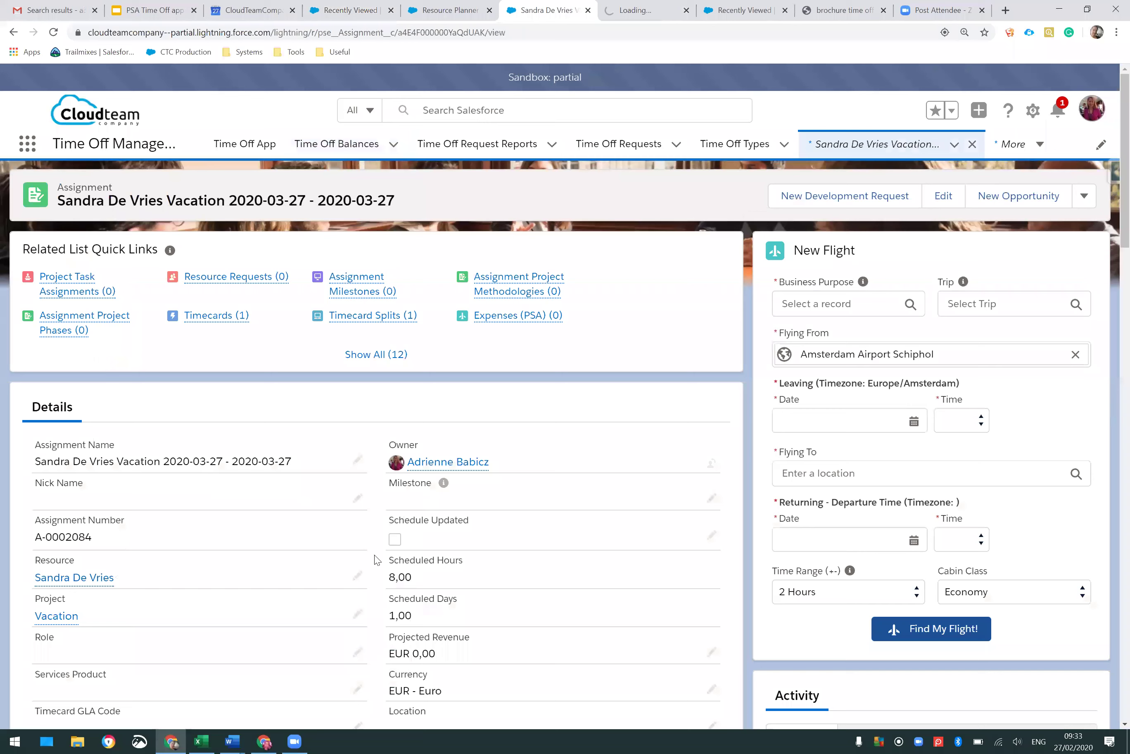
pyautogui.rightClick(105, 581)
pyautogui.click(158, 588)
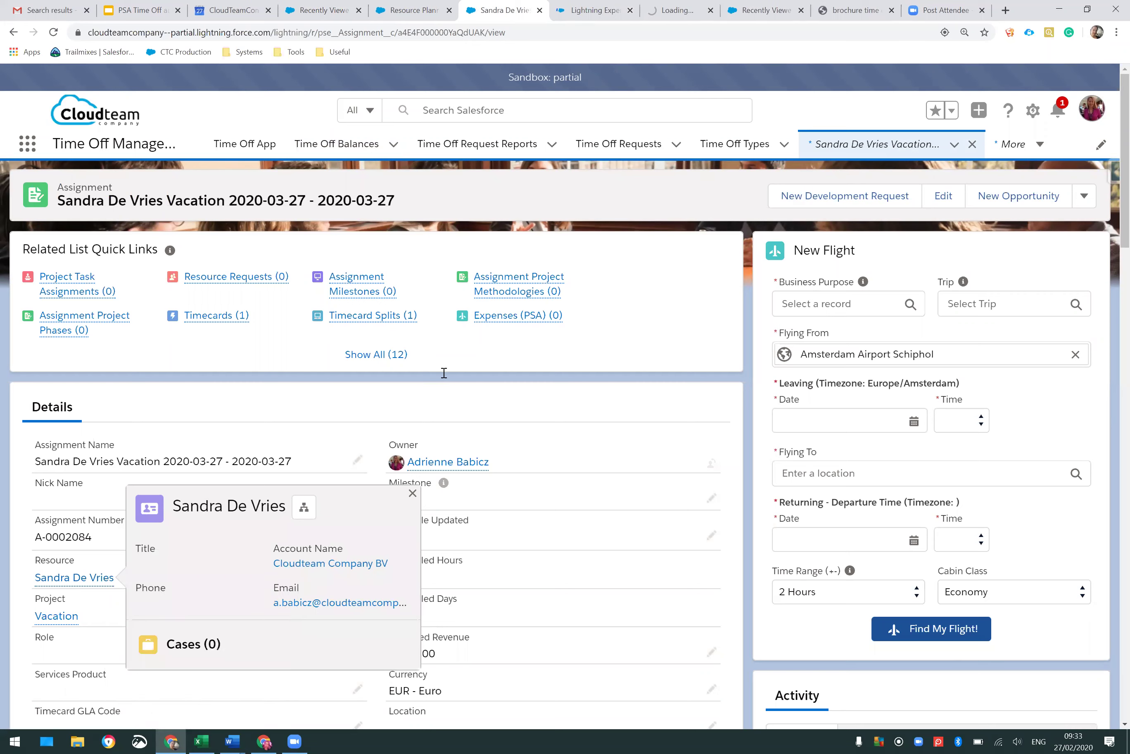
pyautogui.click(566, 11)
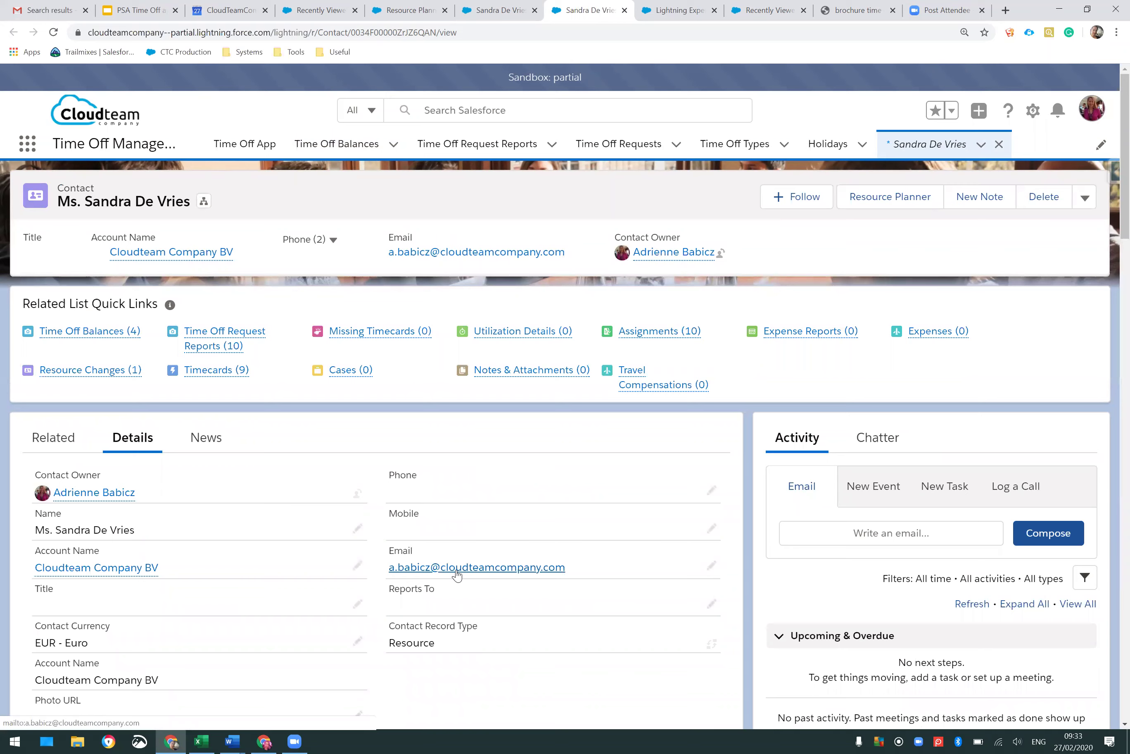
# - Examine the resource details and Time Off information on the contact record
pyautogui.scroll(-1, 576, 505)
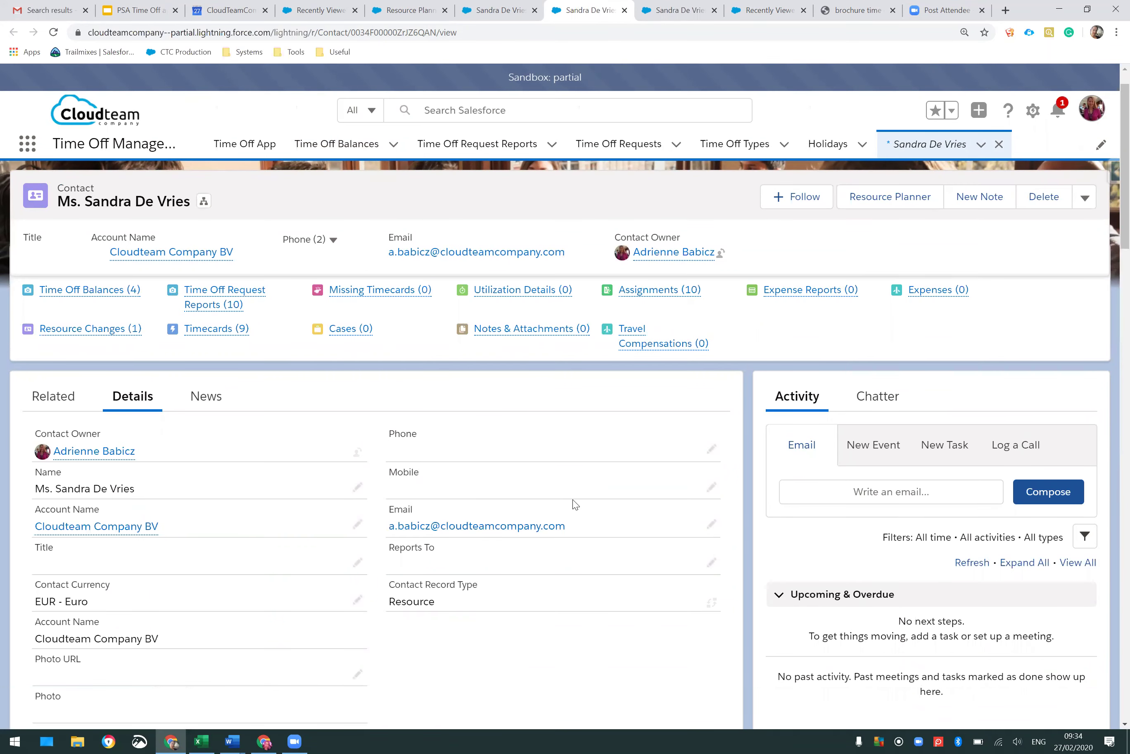
pyautogui.scroll(-6, 575, 505)
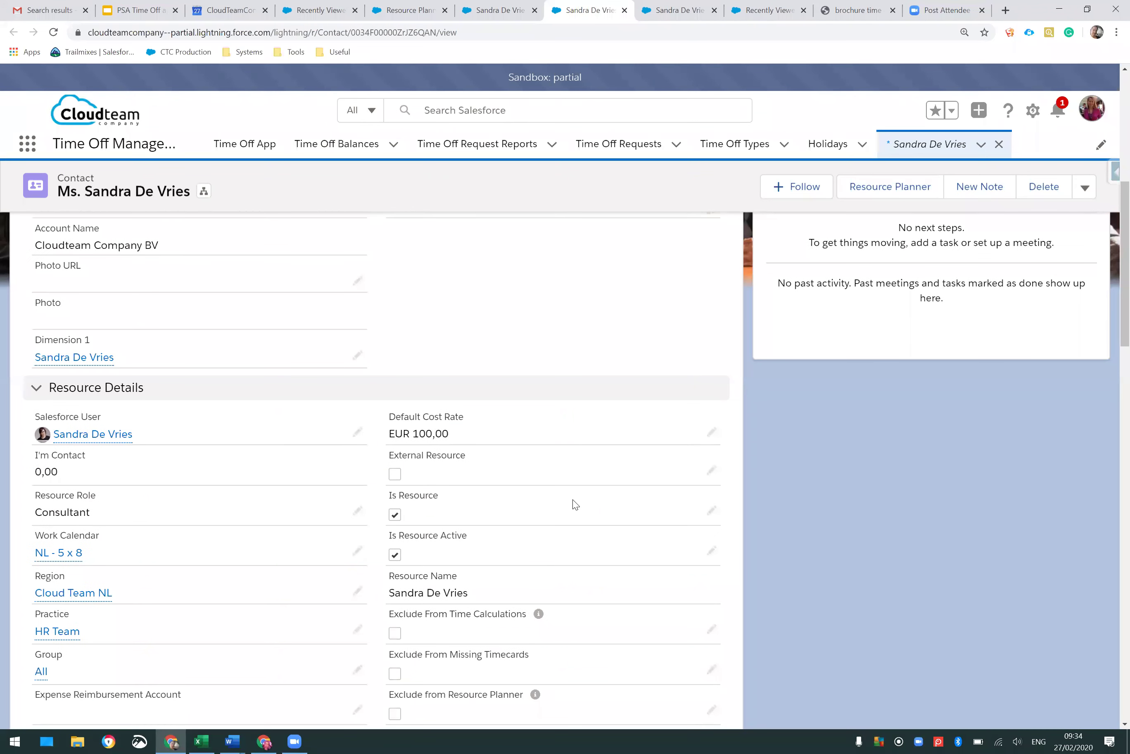
pyautogui.scroll(-10, 575, 504)
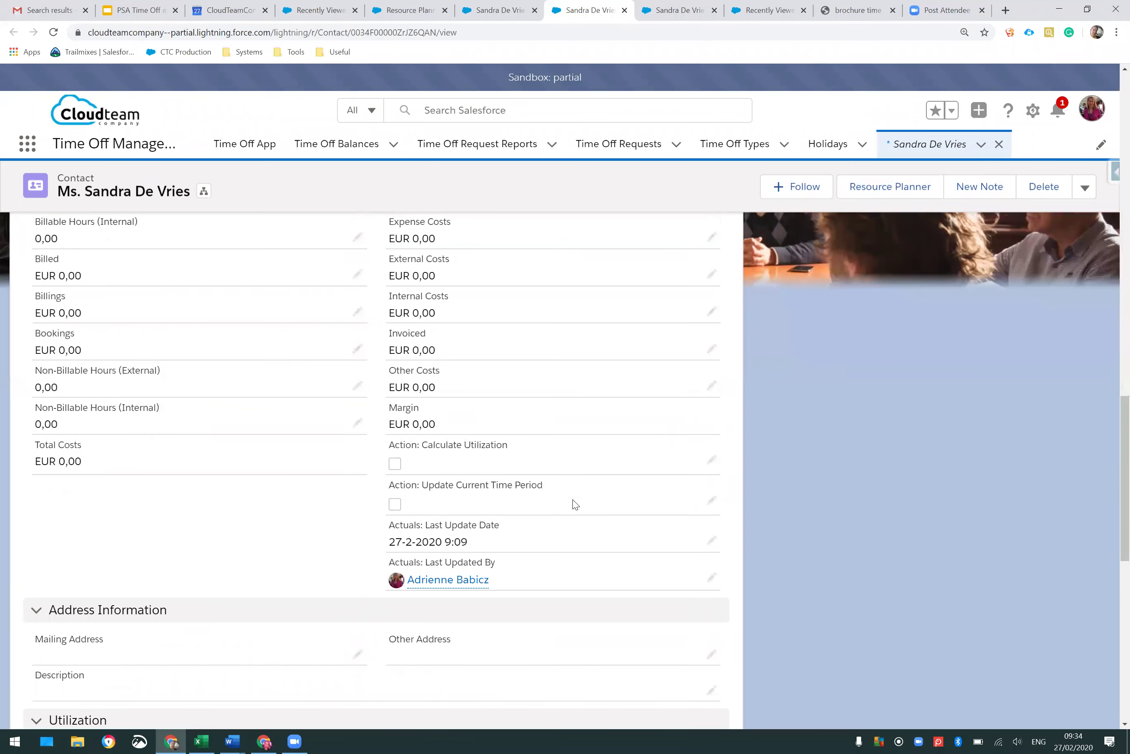
pyautogui.scroll(-10, 576, 505)
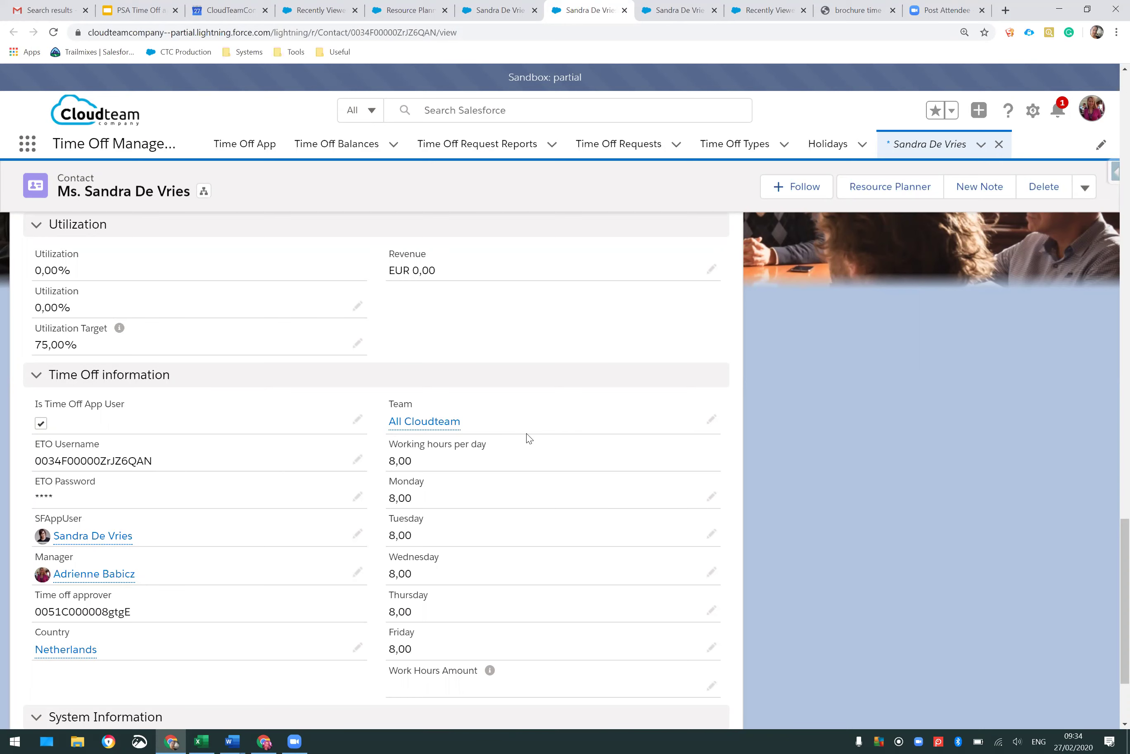
pyautogui.scroll(5, 534, 445)
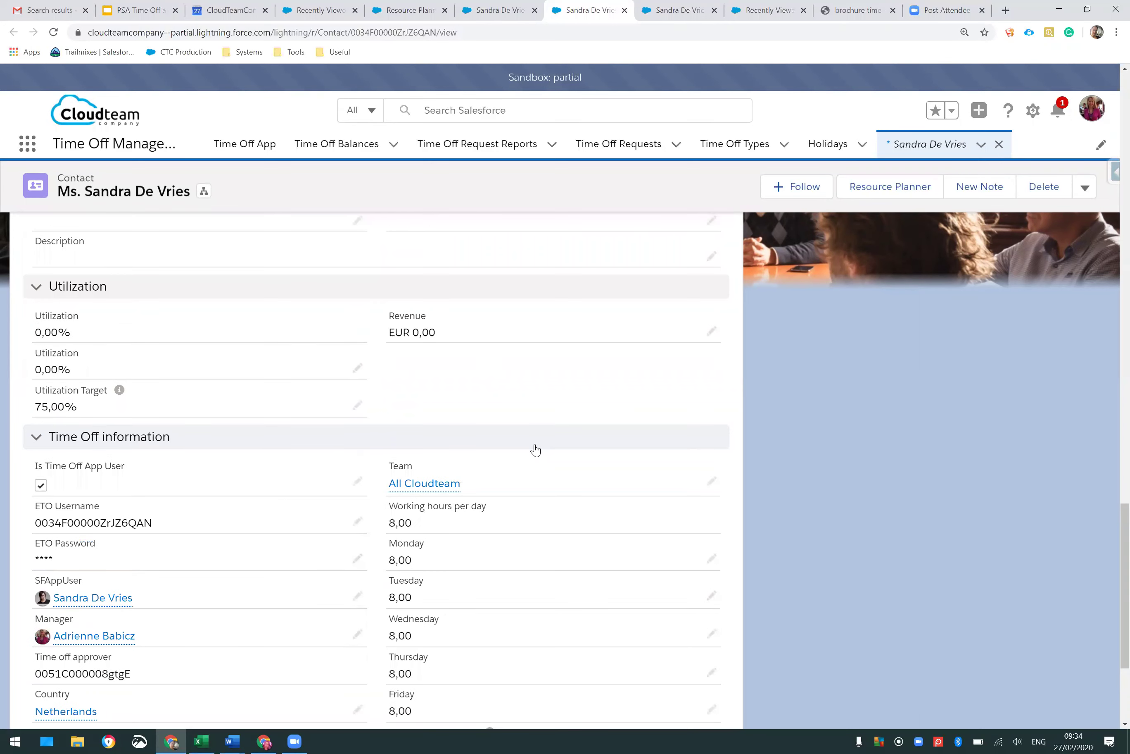
pyautogui.scroll(20, 536, 450)
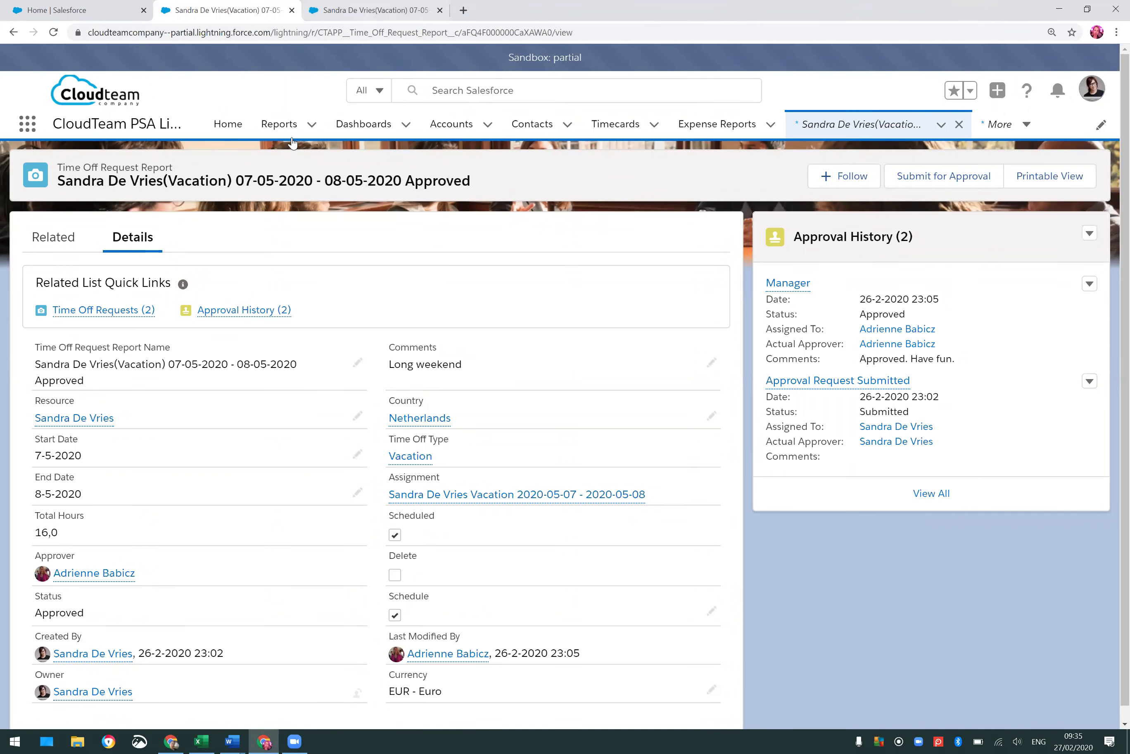
# - Open the time off request calendar through the home page's quick links and show the team calendar
pyautogui.click(227, 126)
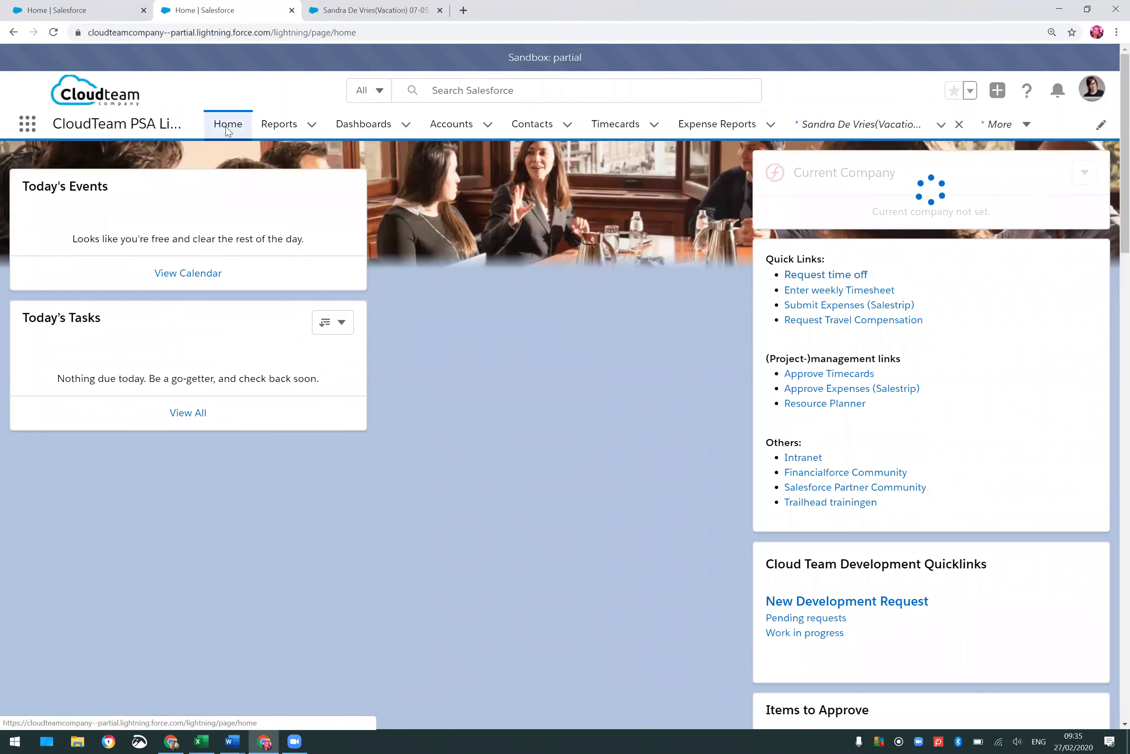
pyautogui.click(826, 278)
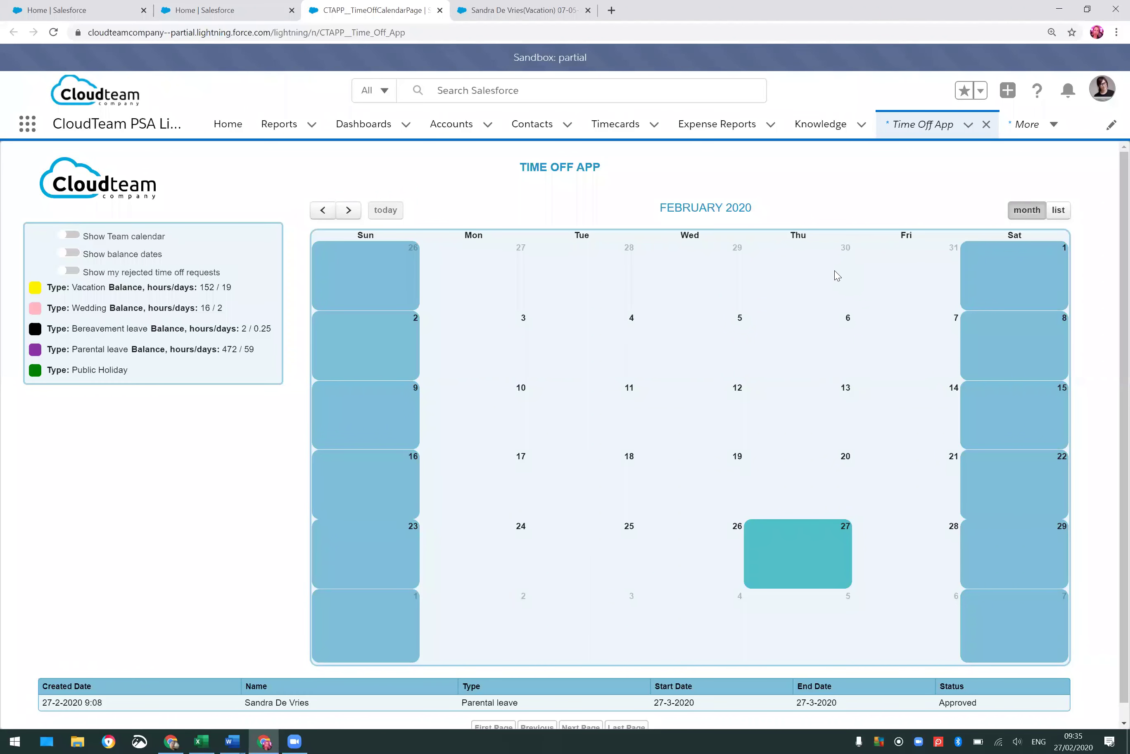
pyautogui.click(72, 235)
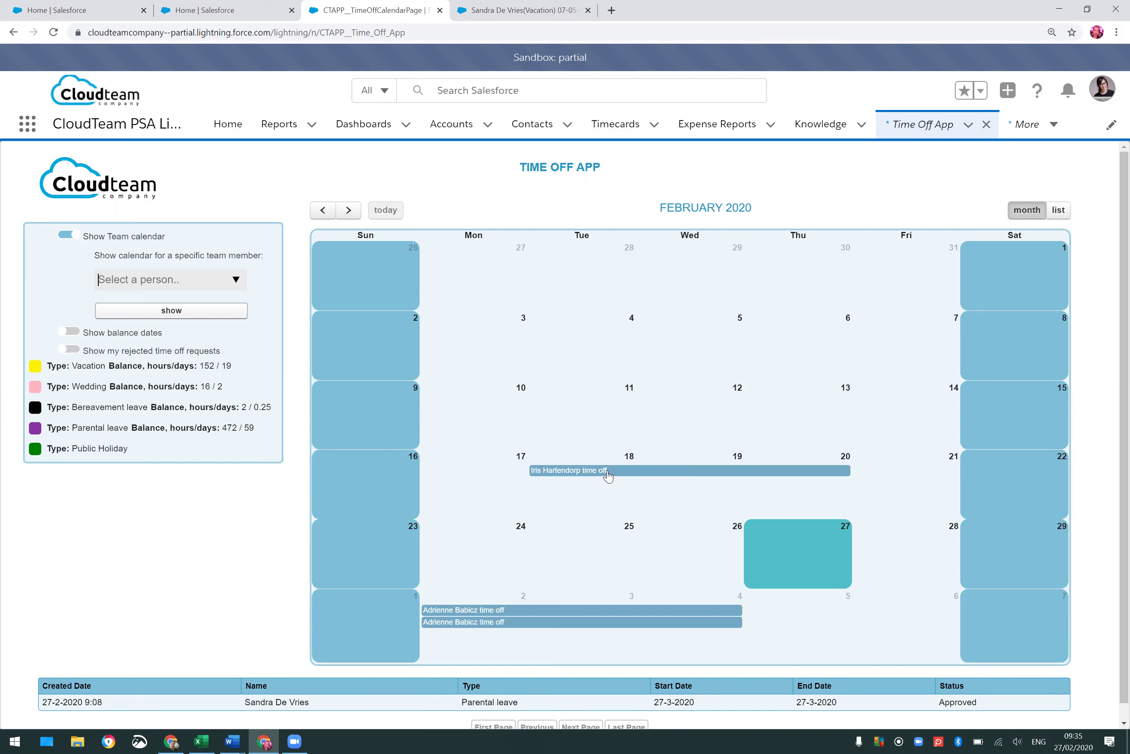
pyautogui.click(227, 270)
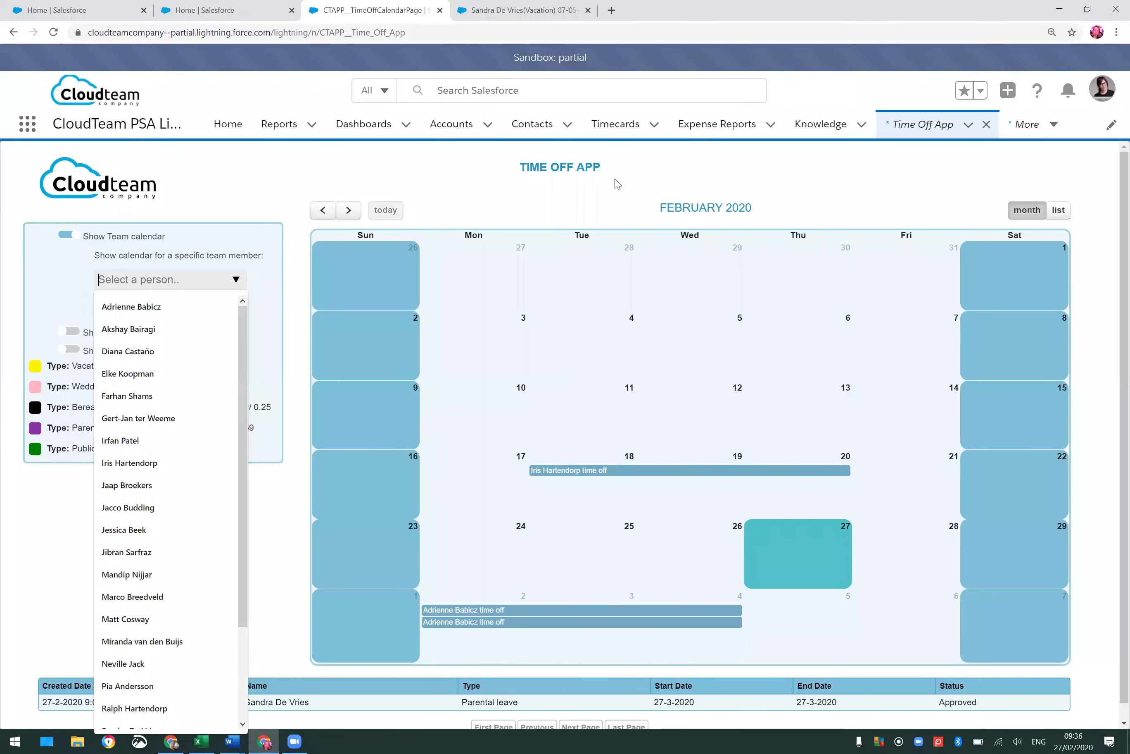
pyautogui.click(503, 183)
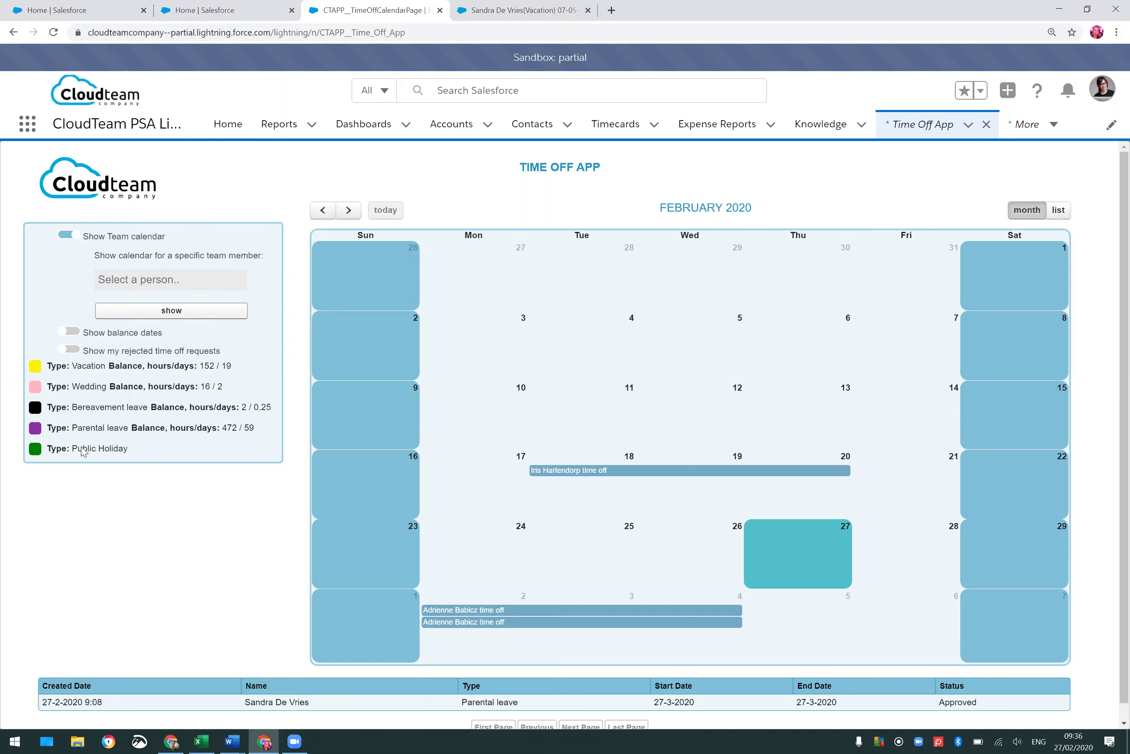
# - Review the details and approval history of the 27 March 2020 parental leave request on the calendar
pyautogui.click(349, 213)
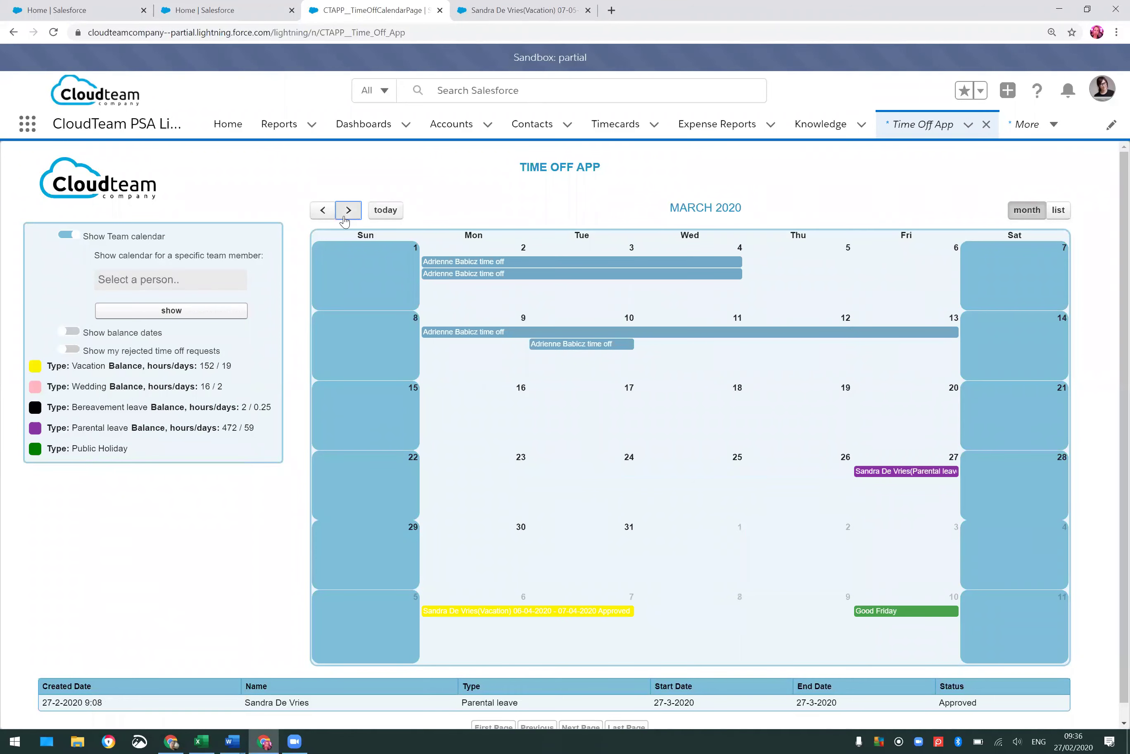
pyautogui.click(345, 216)
pyautogui.click(321, 212)
pyautogui.click(927, 471)
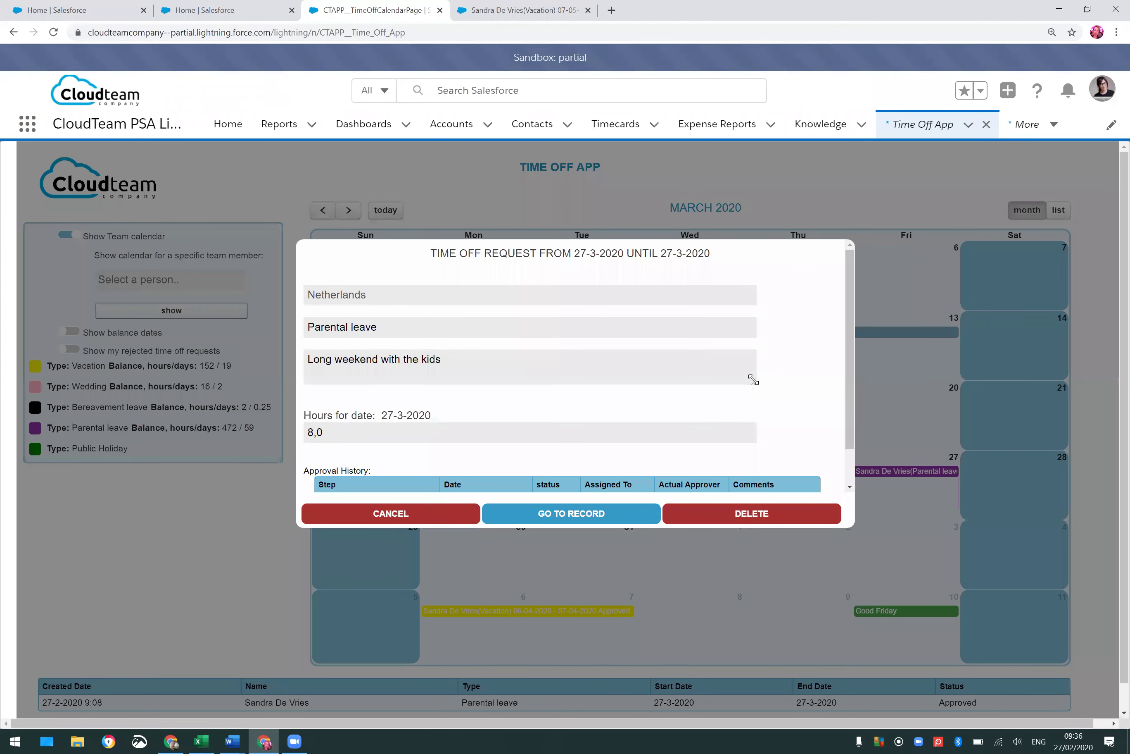
pyautogui.scroll(-1, 798, 382)
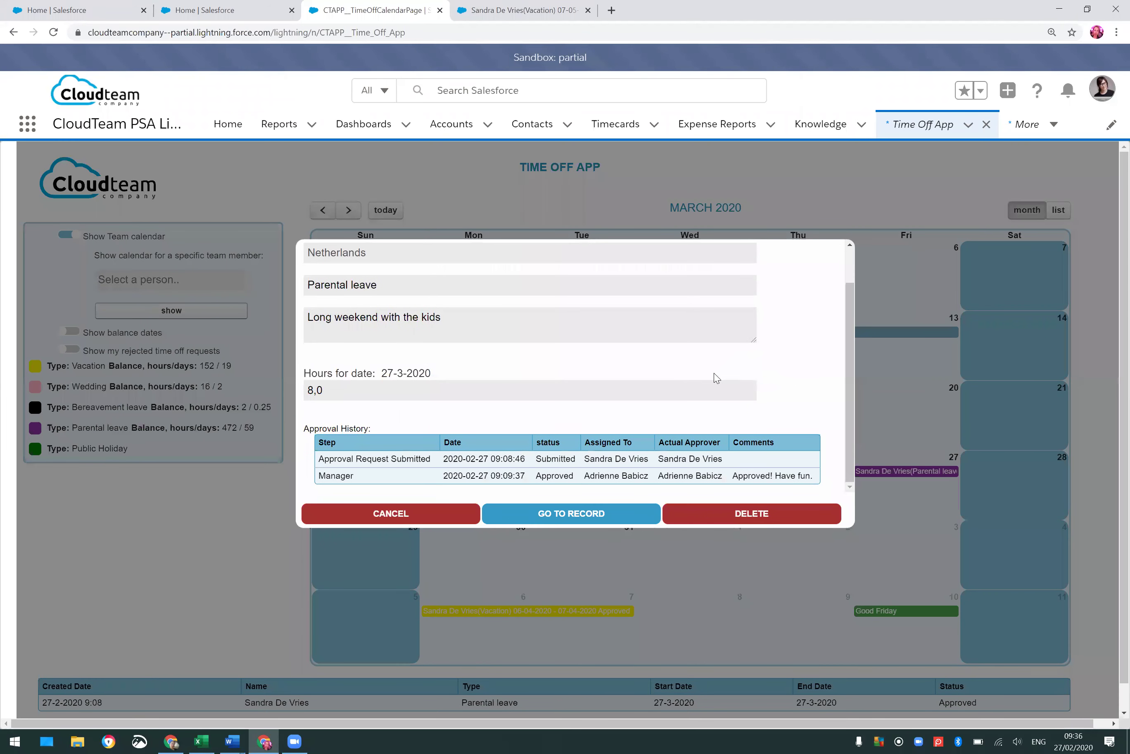
pyautogui.scroll(-1, 716, 379)
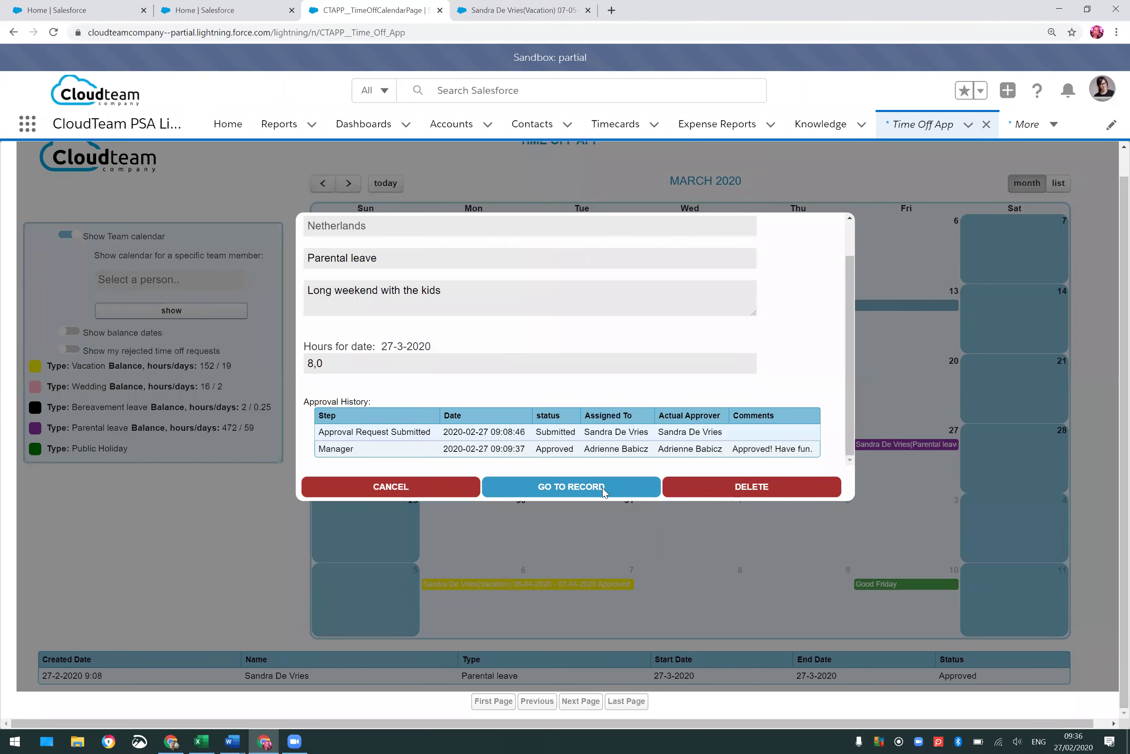
pyautogui.click(411, 487)
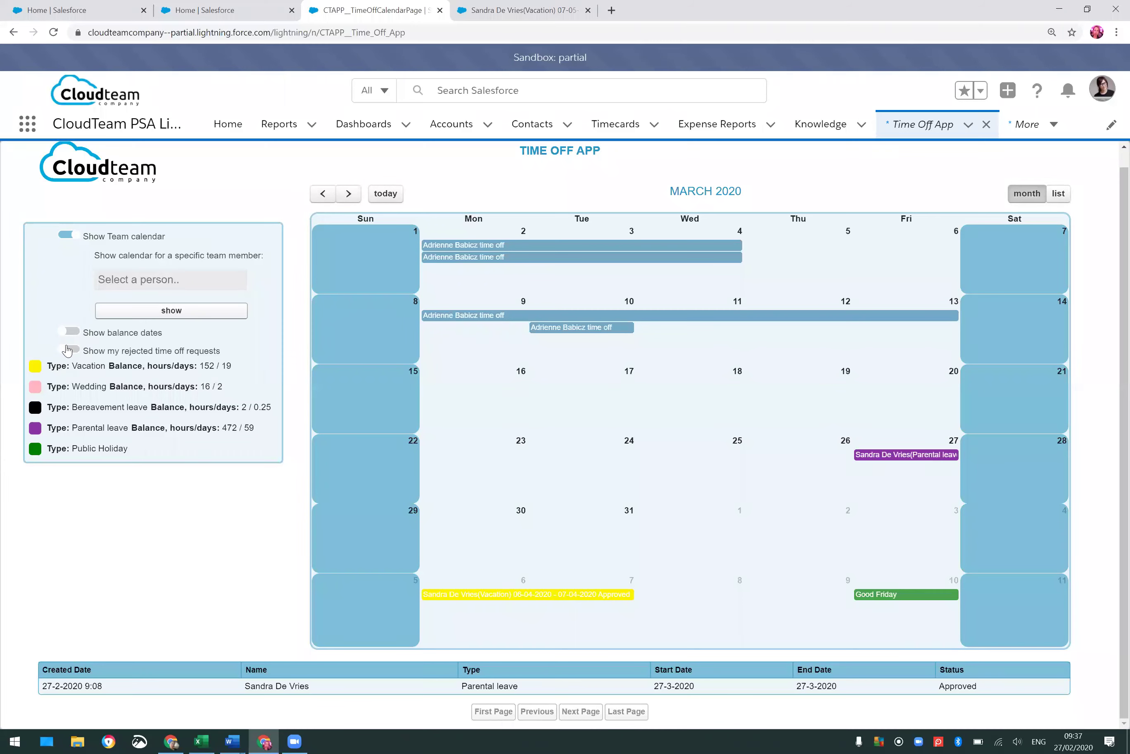
# - Show the balance dates and the rejected time off requests in the calendar view
pyautogui.click(71, 331)
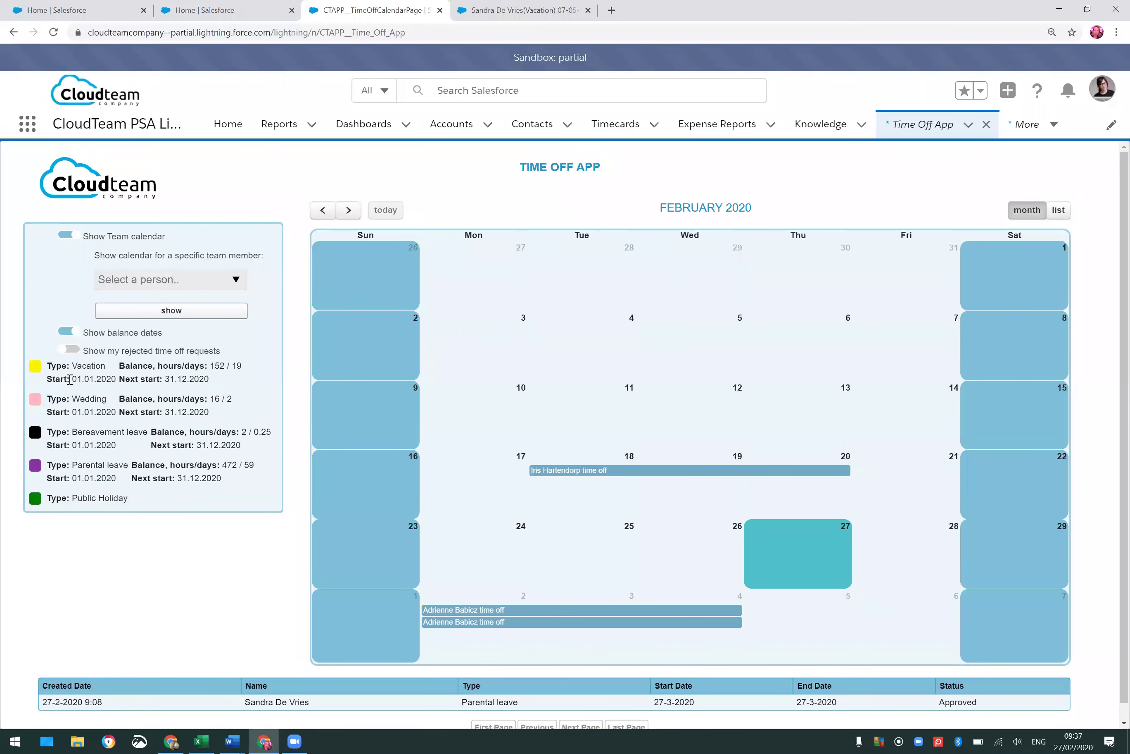
pyautogui.moveTo(70, 379); pyautogui.dragTo(118, 384)
pyautogui.click(74, 350)
# - Start a time off request on the calendar for 22 to 24 April 2020
pyautogui.click(349, 211)
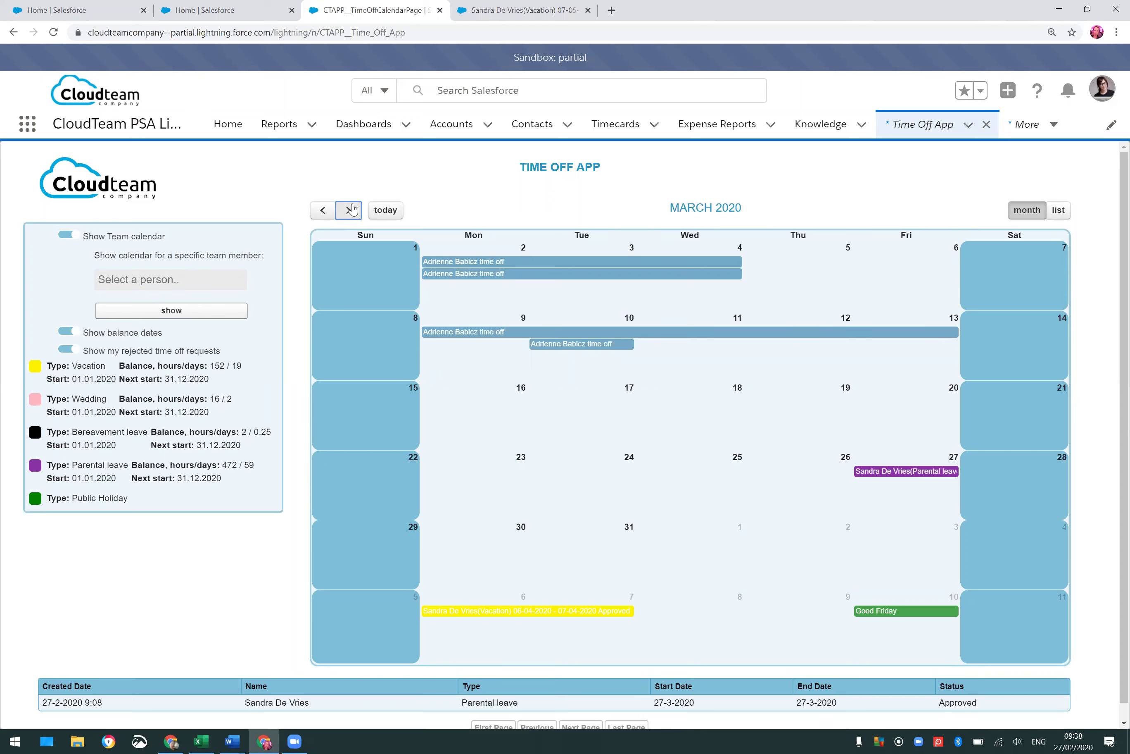
pyautogui.click(353, 209)
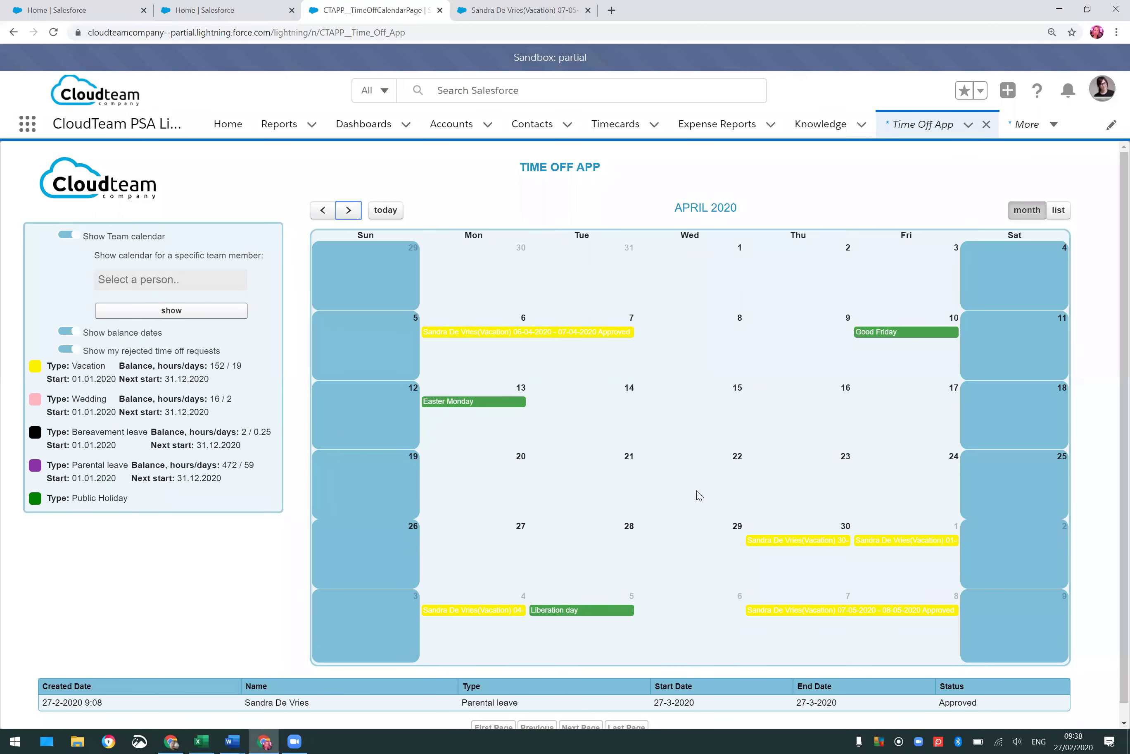
pyautogui.moveTo(698, 495); pyautogui.dragTo(821, 499)
pyautogui.moveTo(901, 495); pyautogui.dragTo(900, 496)
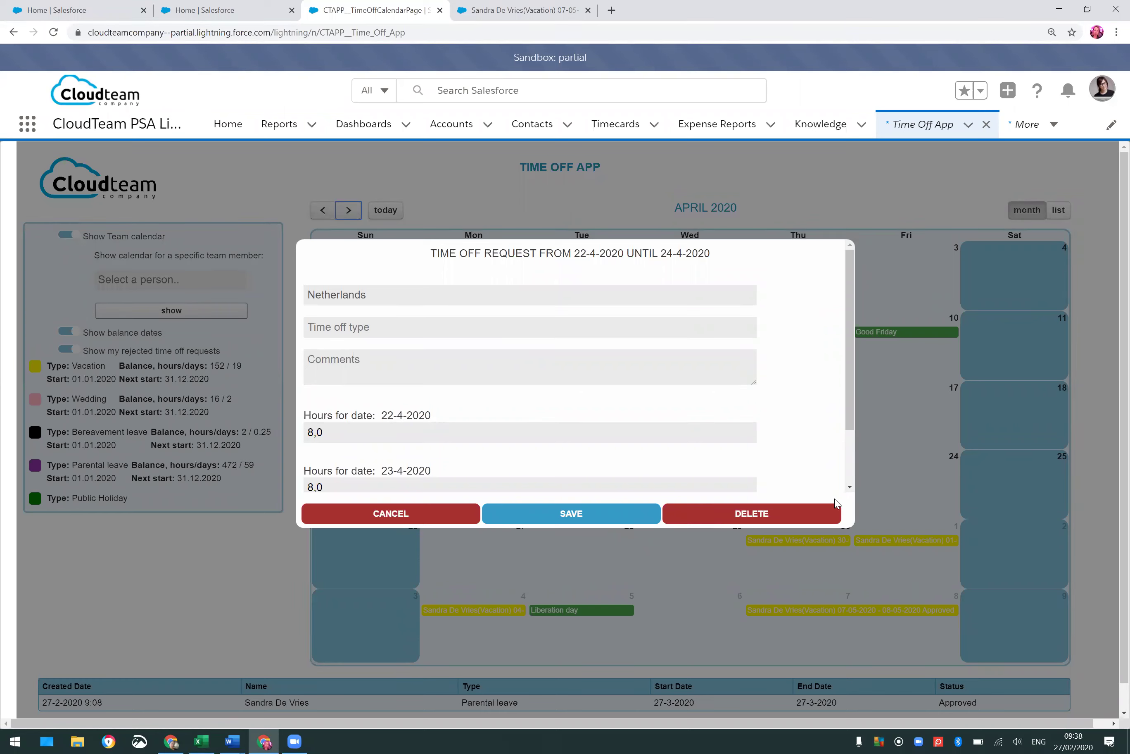
# - Set the request's time off type to Vacation, enter the comment "Vacation" and save the request
pyautogui.click(544, 325)
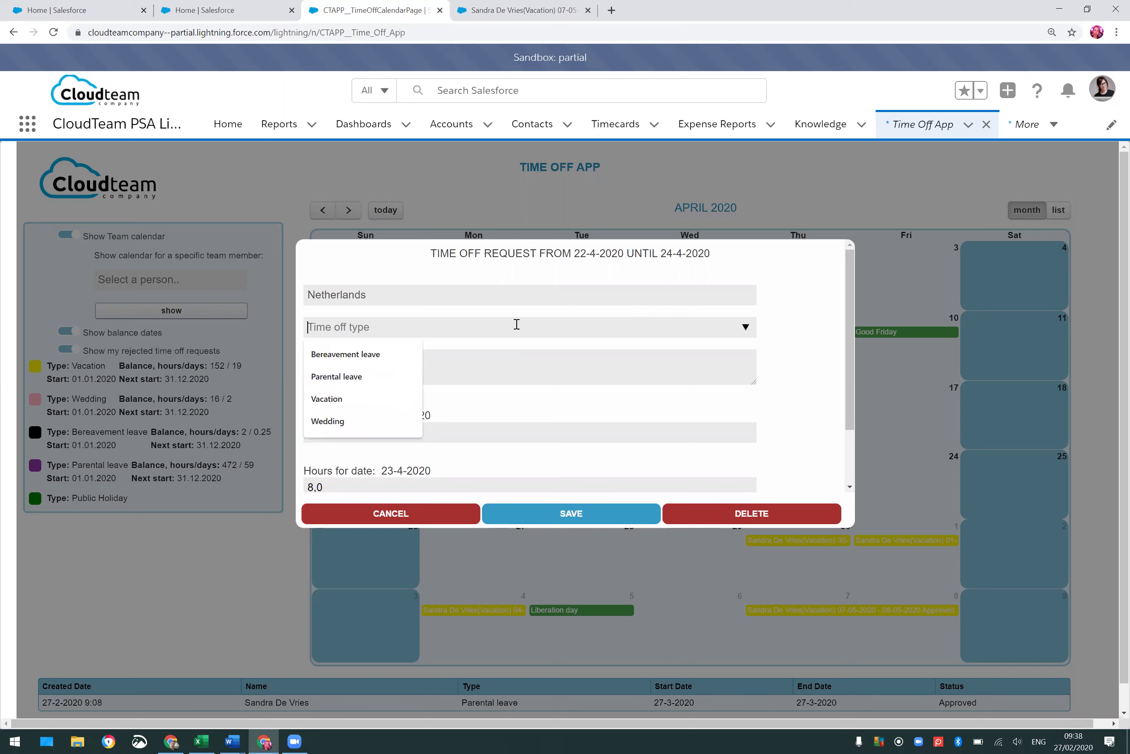
pyautogui.click(357, 405)
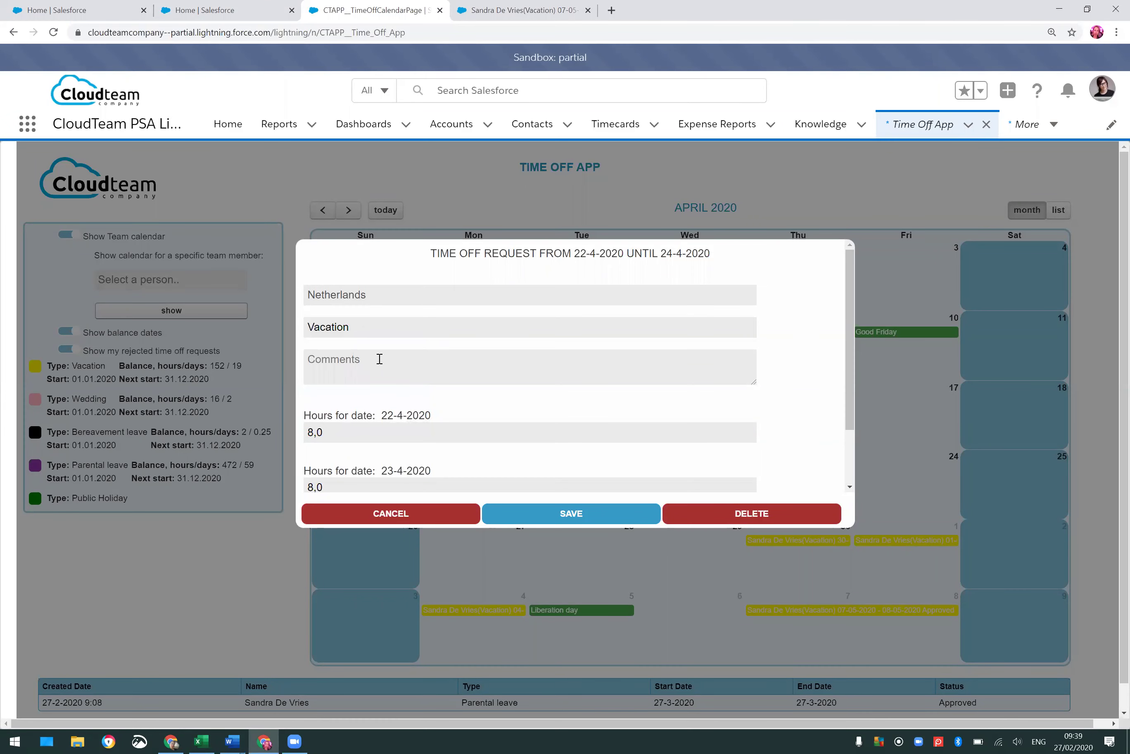
pyautogui.write('Vacation')
pyautogui.scroll(-1, 516, 399)
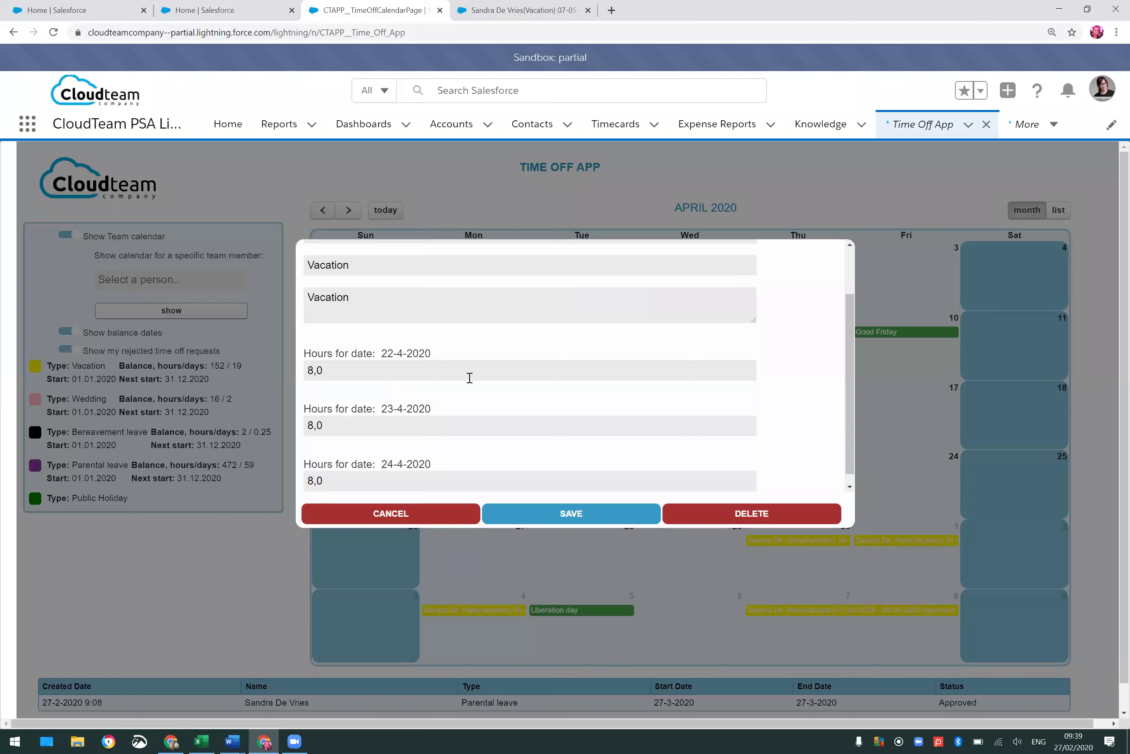
pyautogui.scroll(-1, 520, 388)
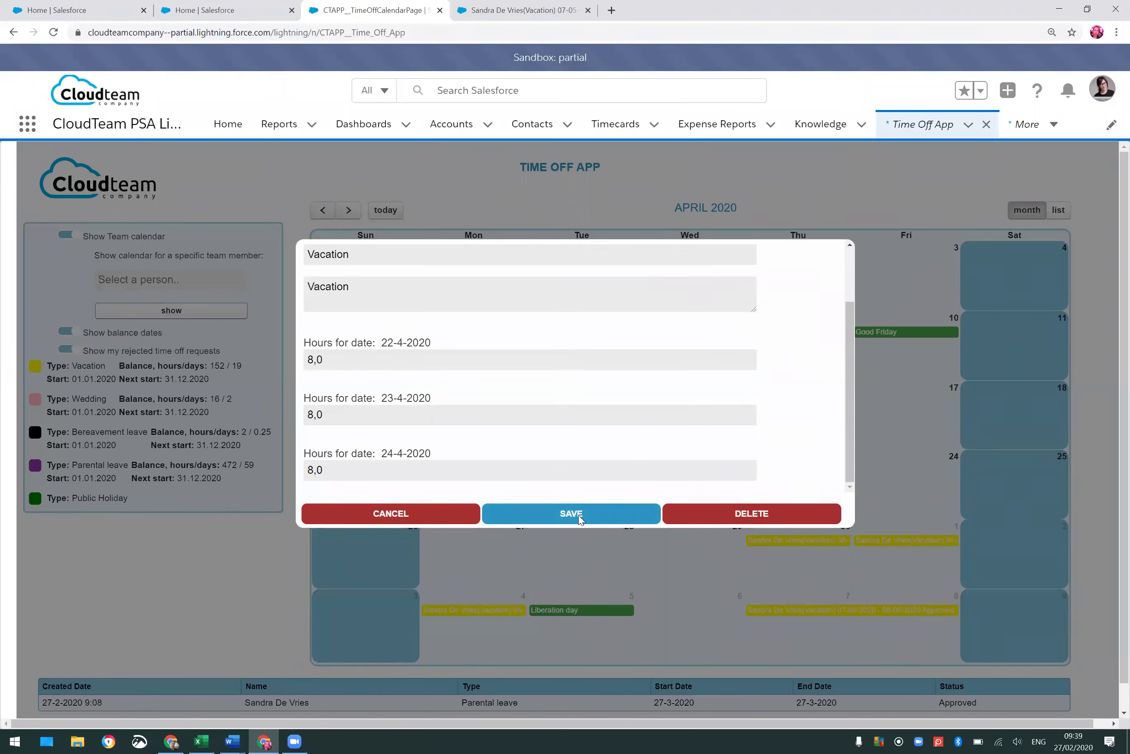
pyautogui.click(578, 515)
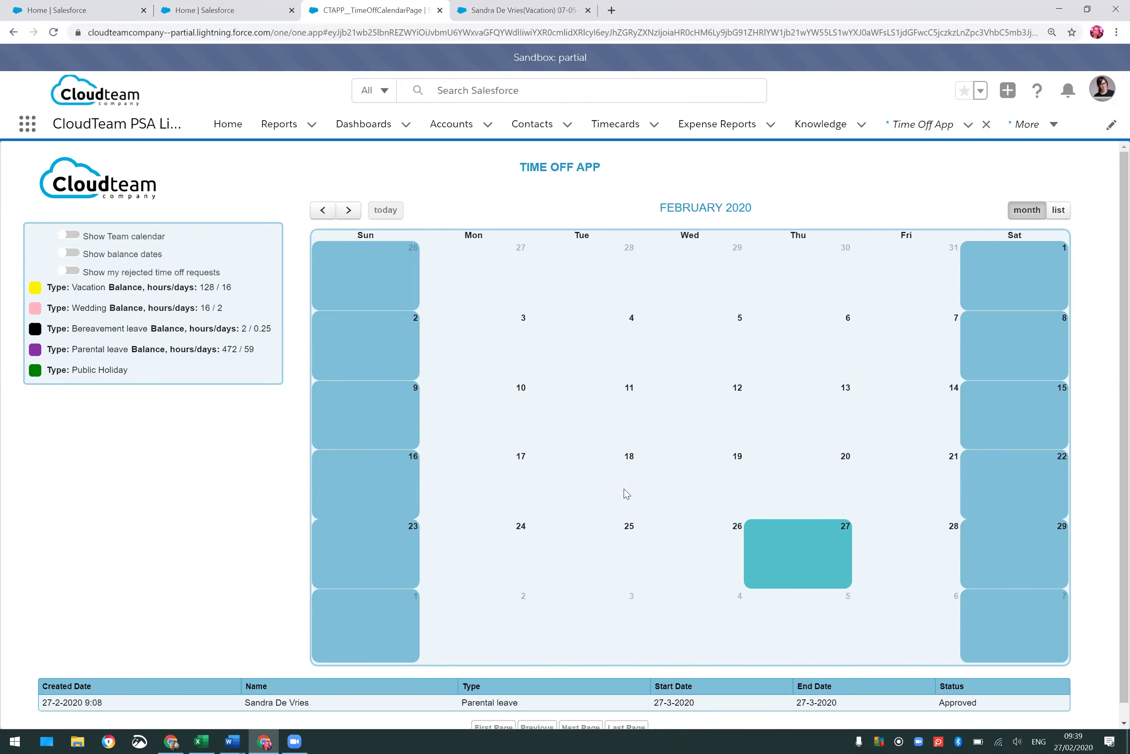
# - Check the approval history of the 22 to 24 April 2020 vacation request and go to its full record
pyautogui.click(348, 212)
pyautogui.click(348, 212)
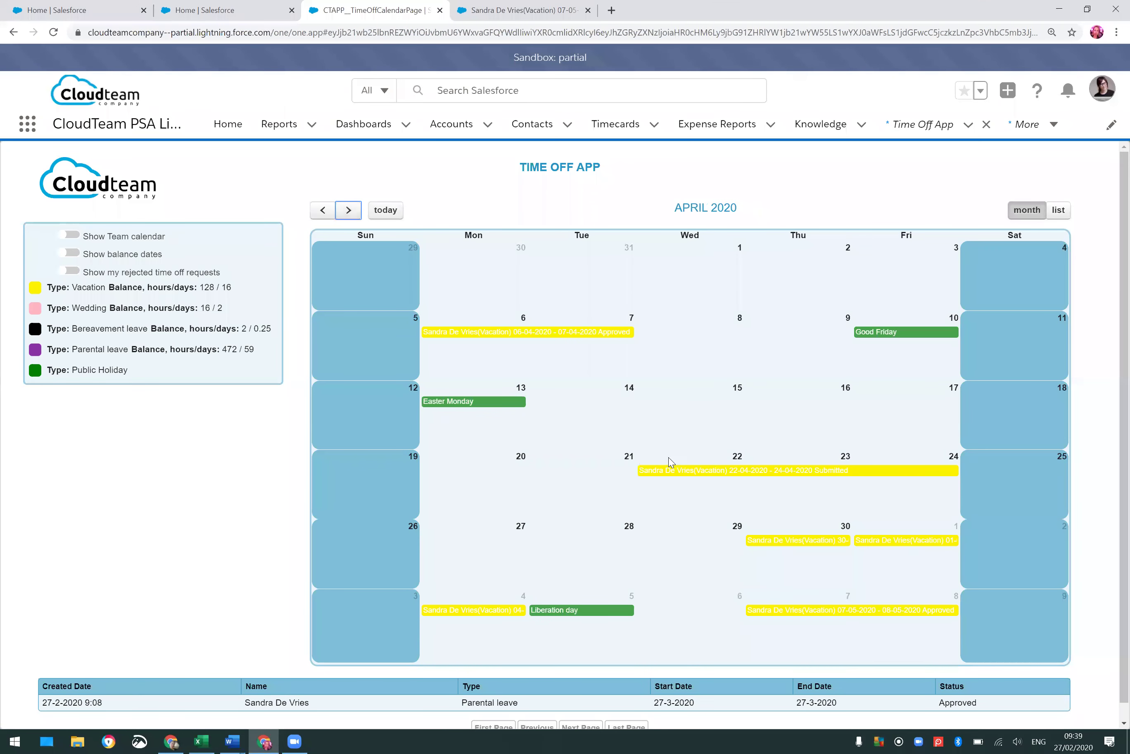
pyautogui.click(821, 471)
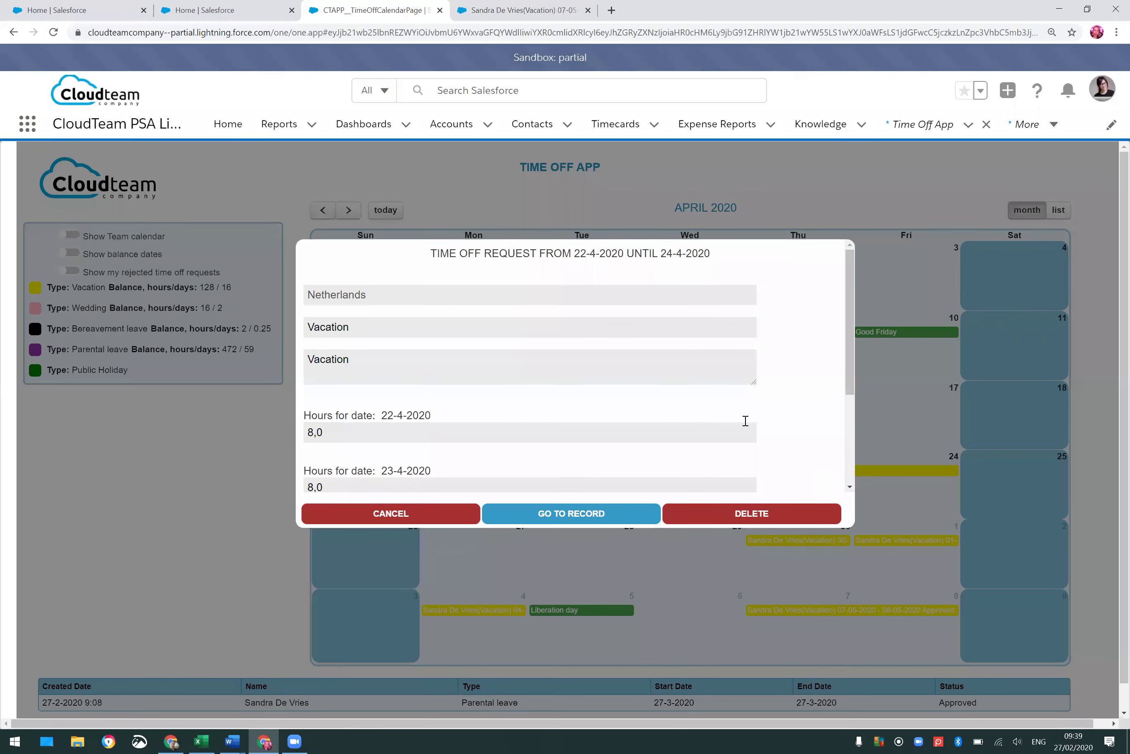
pyautogui.scroll(-3, 768, 387)
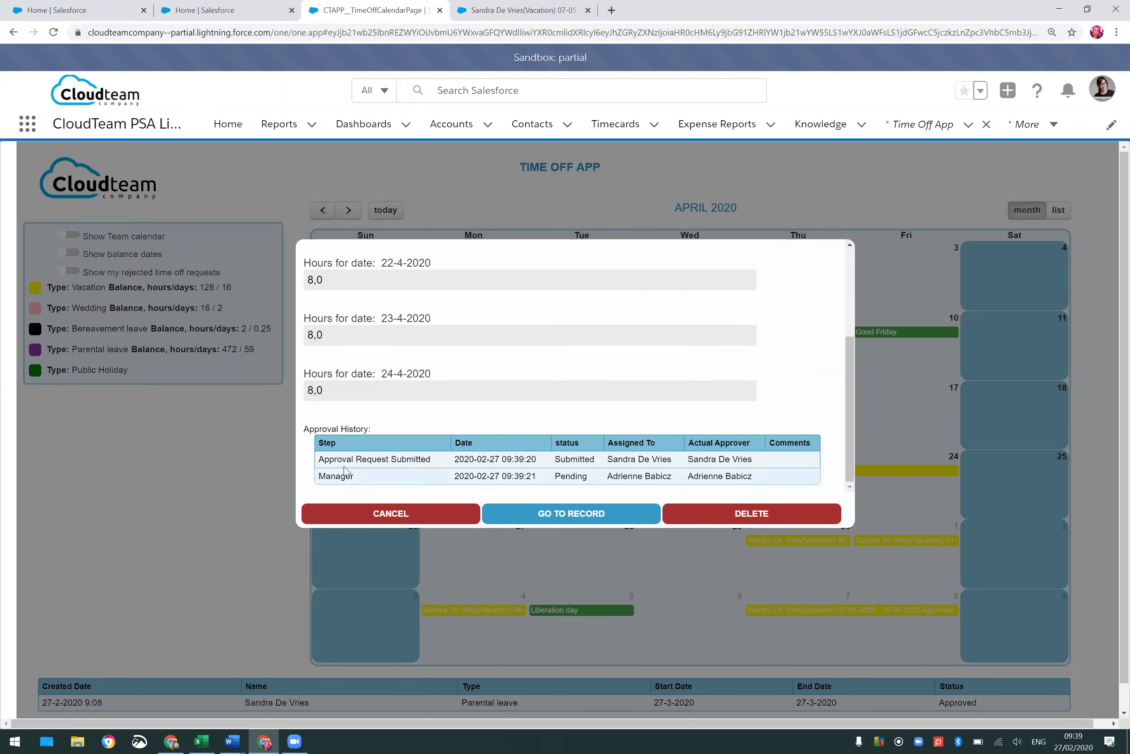
pyautogui.click(548, 517)
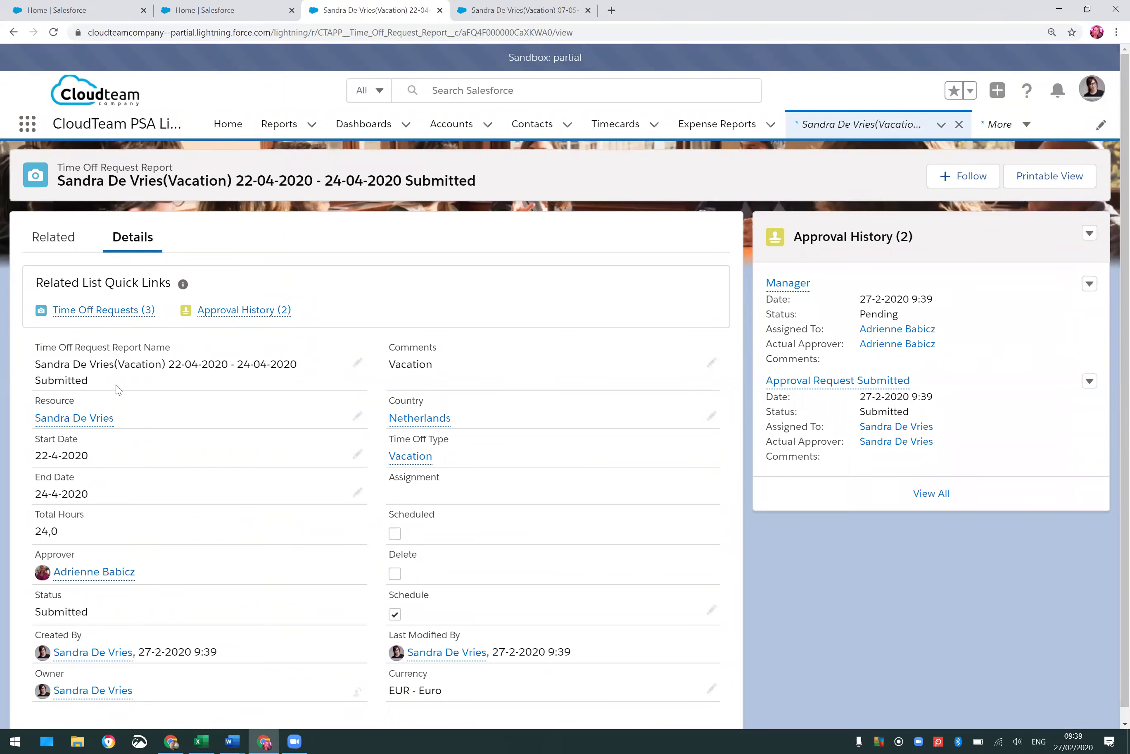
# - Review the 22 to 24 April 2020 vacation request report and open its list of daily time off requests
pyautogui.tripleClick(36, 370)
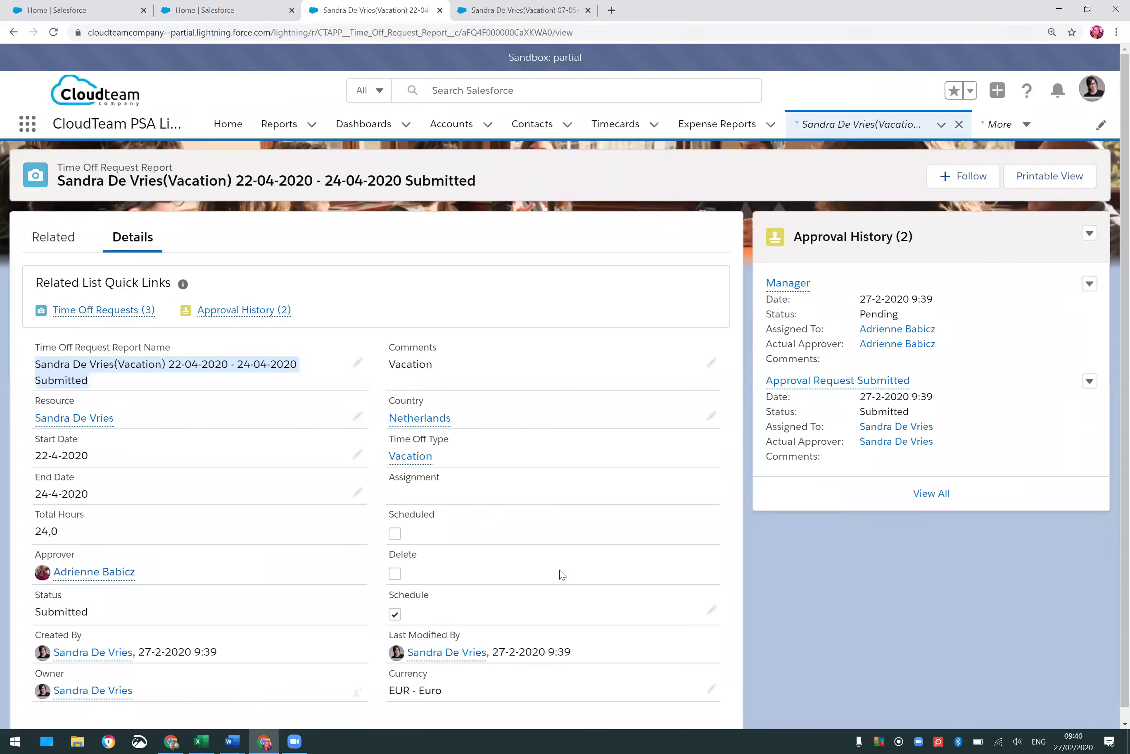
pyautogui.scroll(-1, 560, 574)
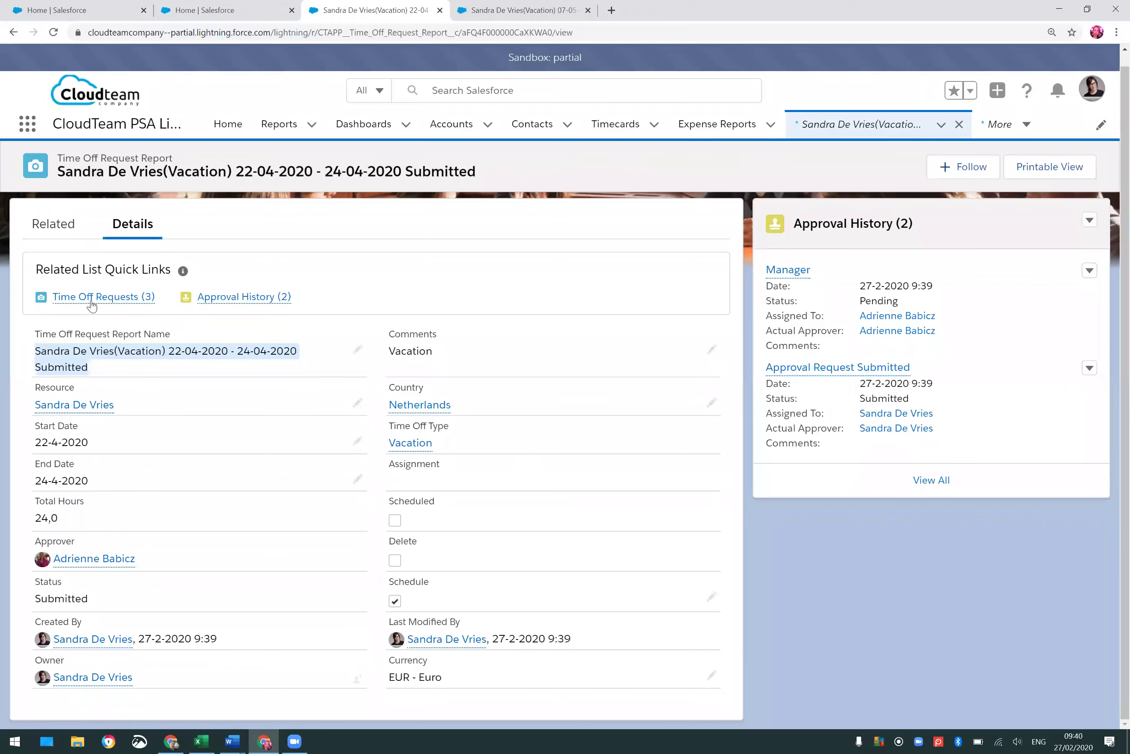
pyautogui.moveTo(90, 296)
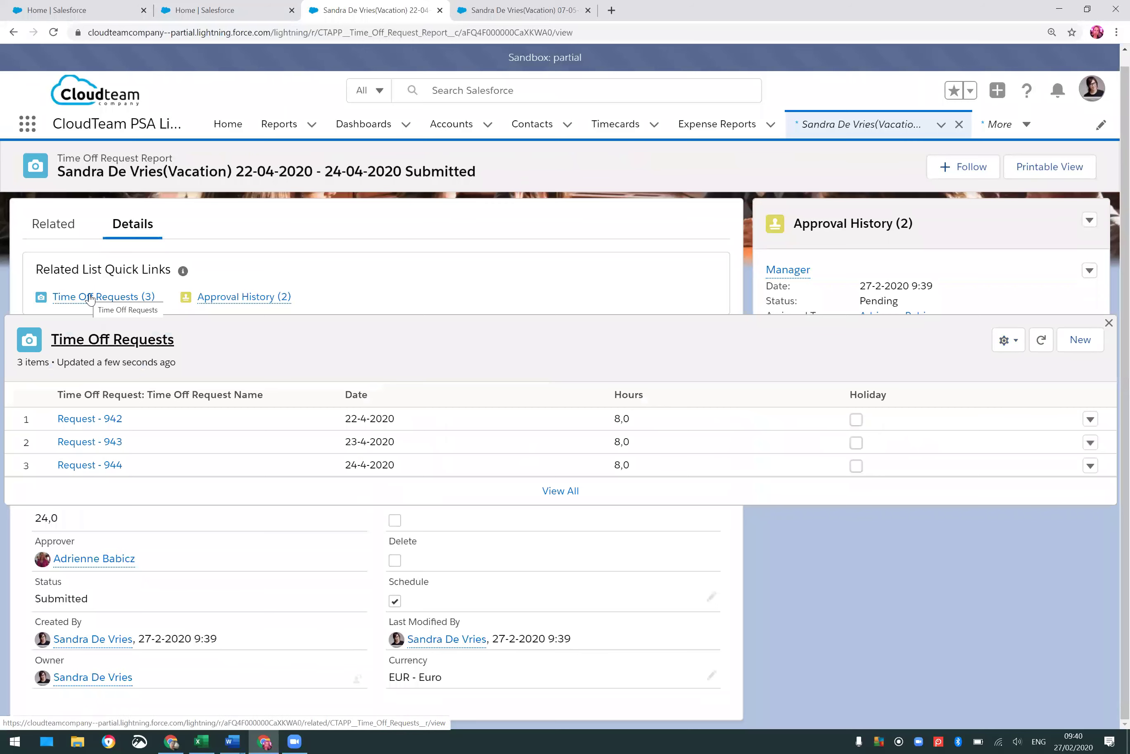
pyautogui.click(90, 296)
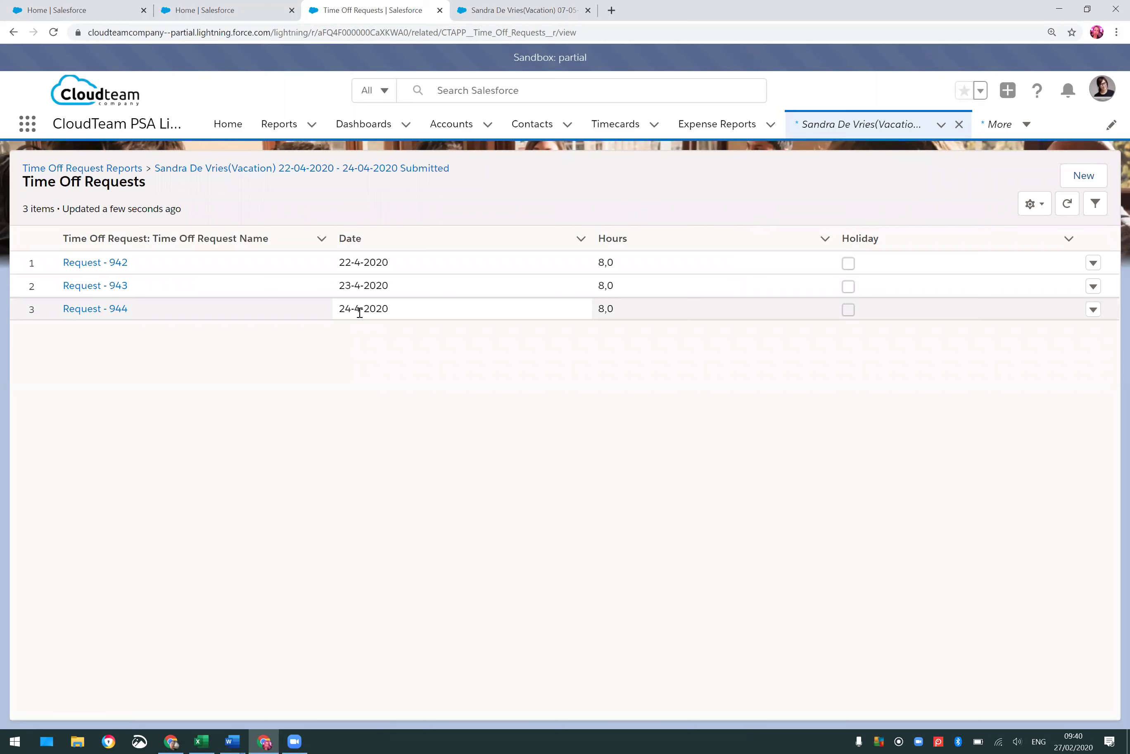
# - Switch to the manager's browser session and open the 22 to 24 April 2020 vacation approval request from the notifications
pyautogui.click(173, 740)
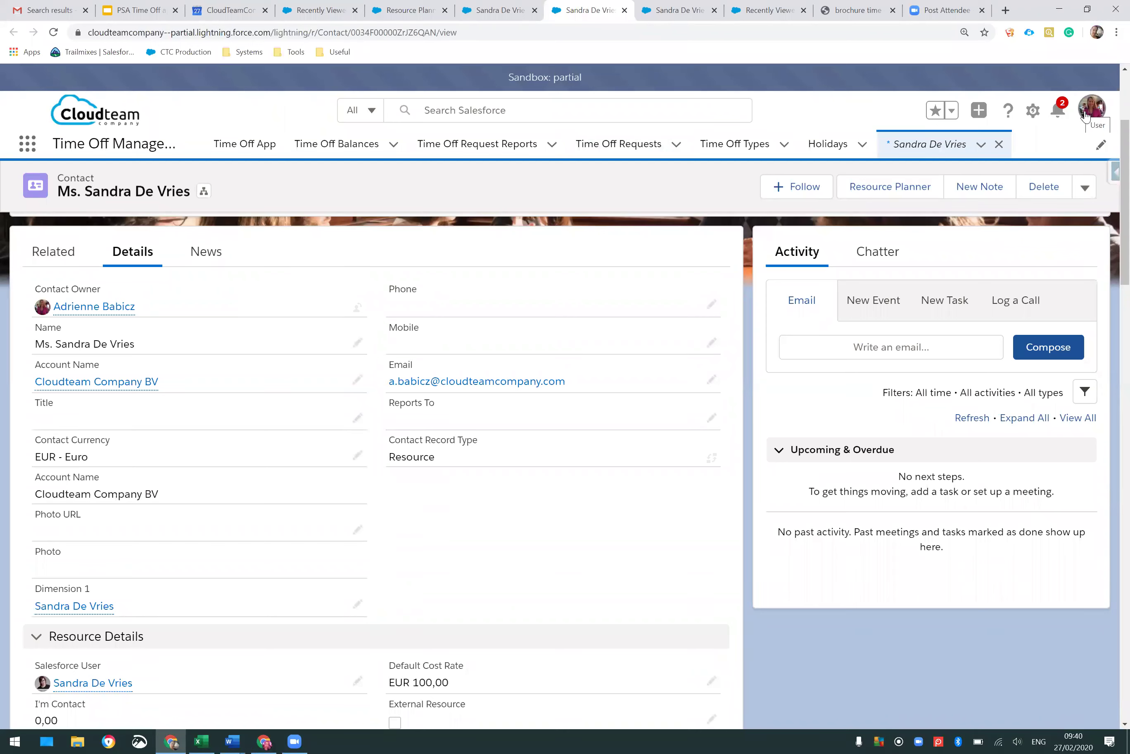
pyautogui.click(1059, 113)
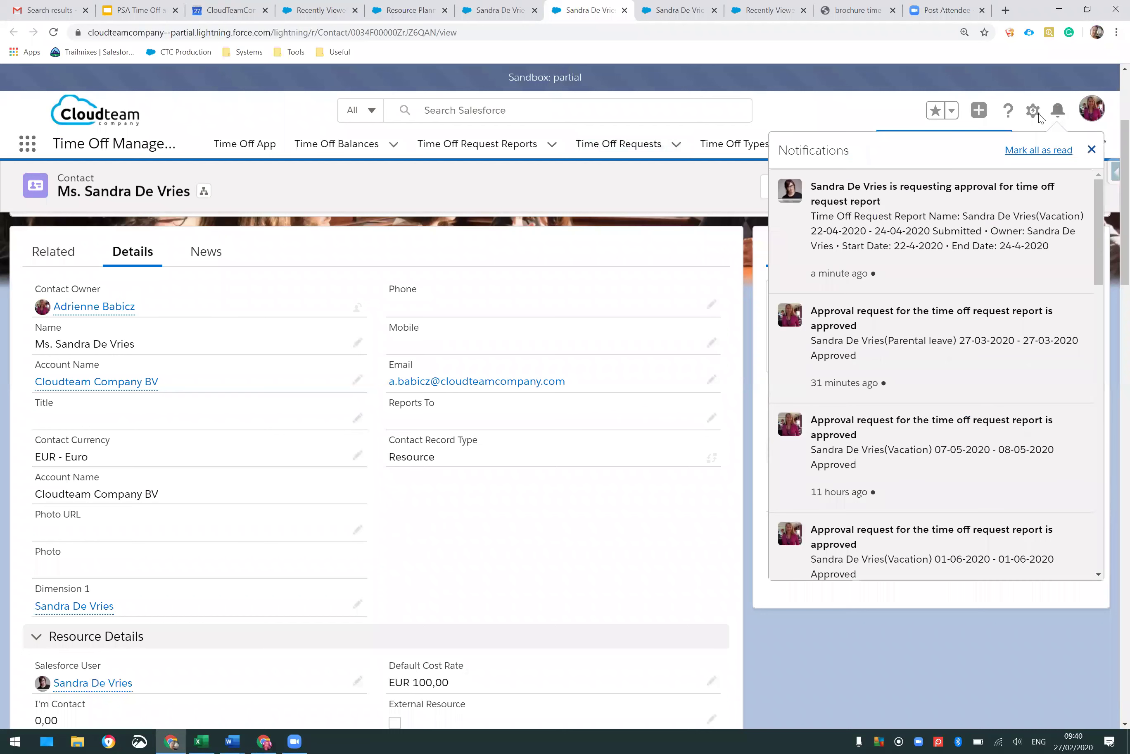
pyautogui.click(938, 189)
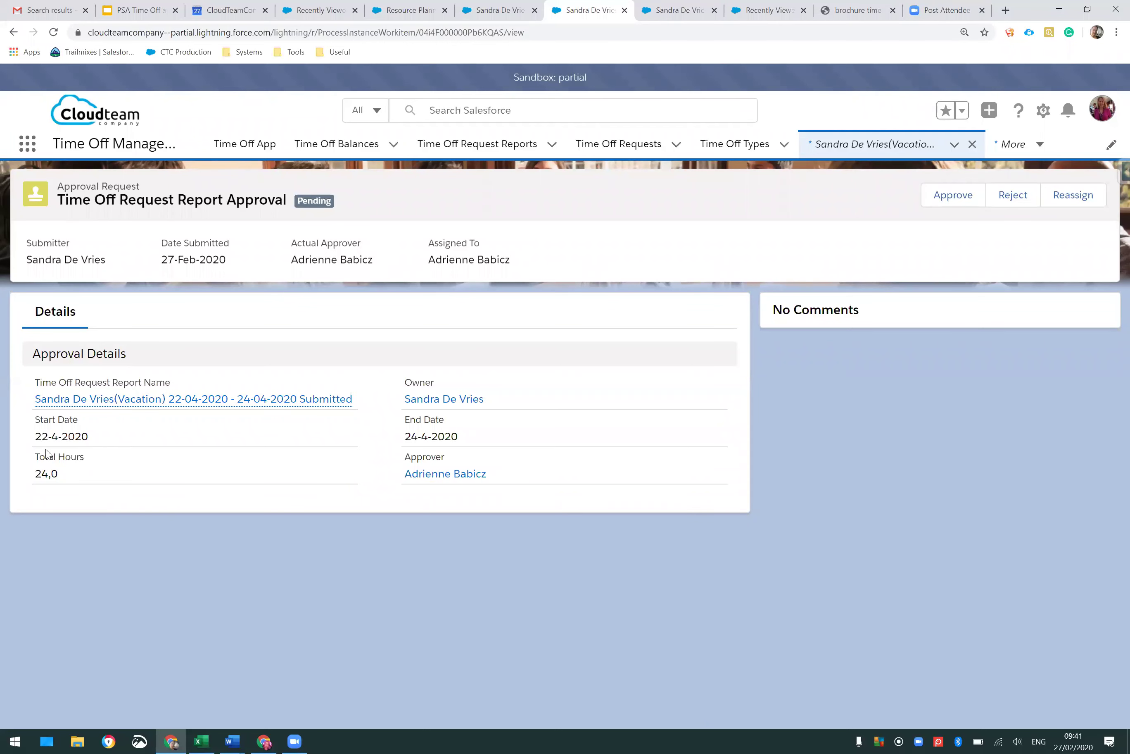
# - Approve the time off request report with the comment "Approved. Have fun!"
pyautogui.click(942, 202)
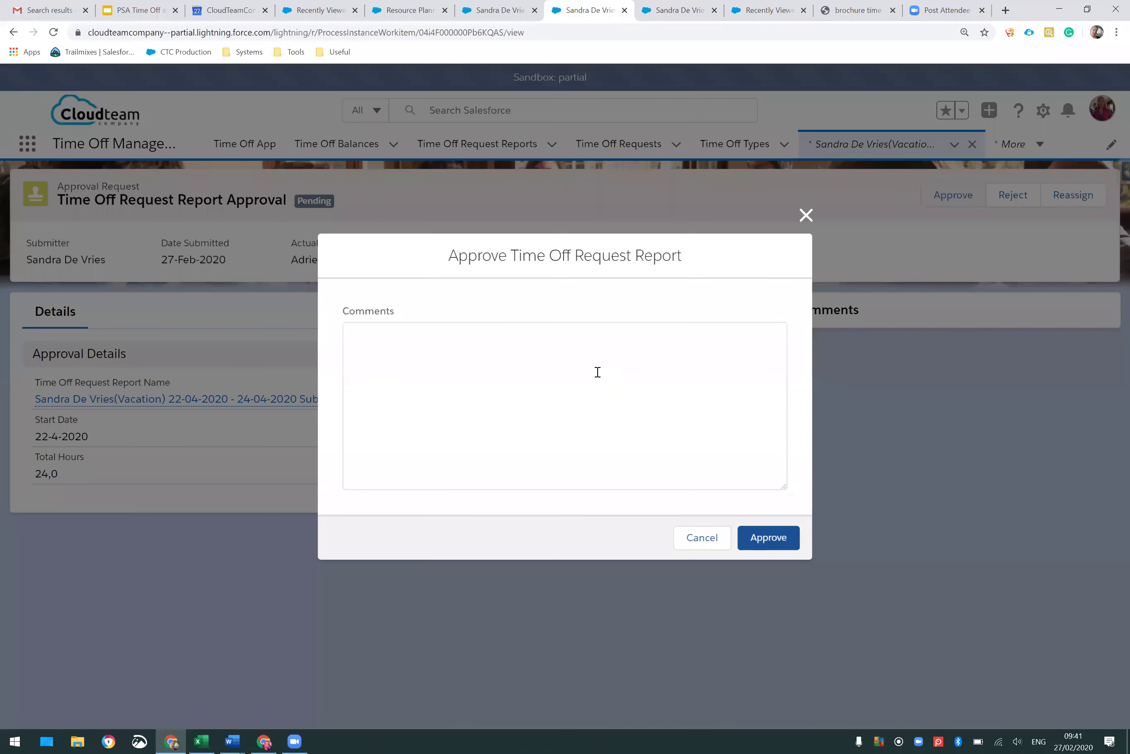
pyautogui.click(598, 372)
pyautogui.write('Approved. Have fun!')
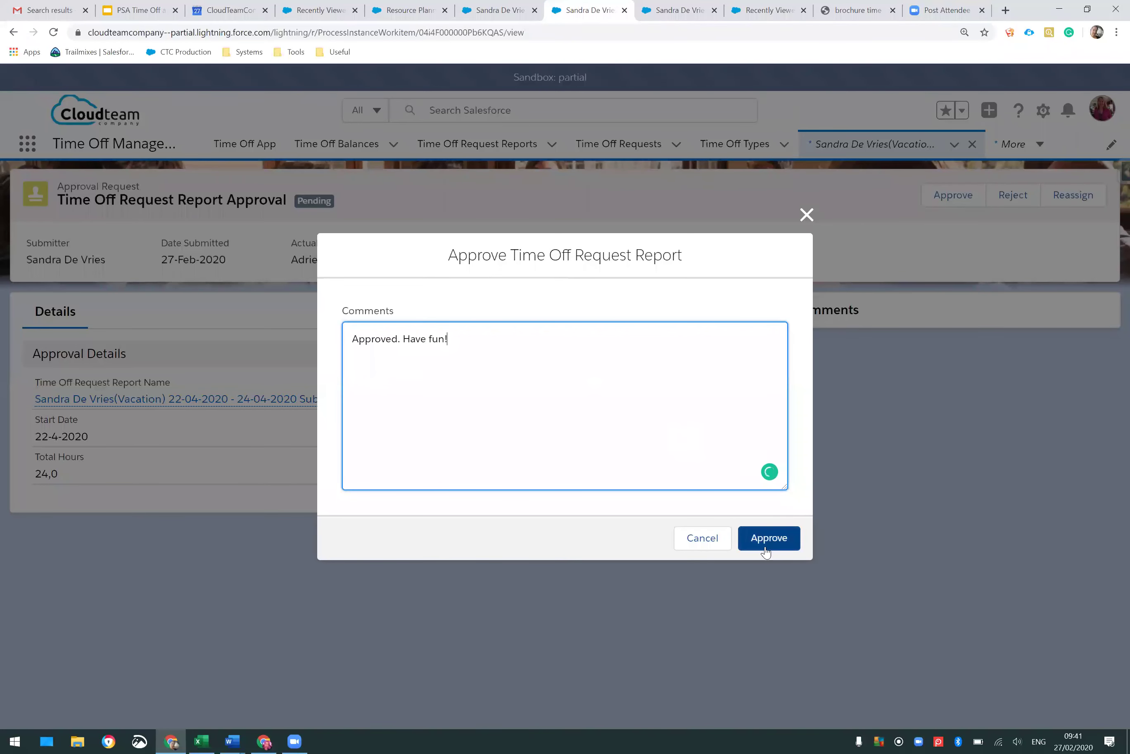
pyautogui.click(773, 540)
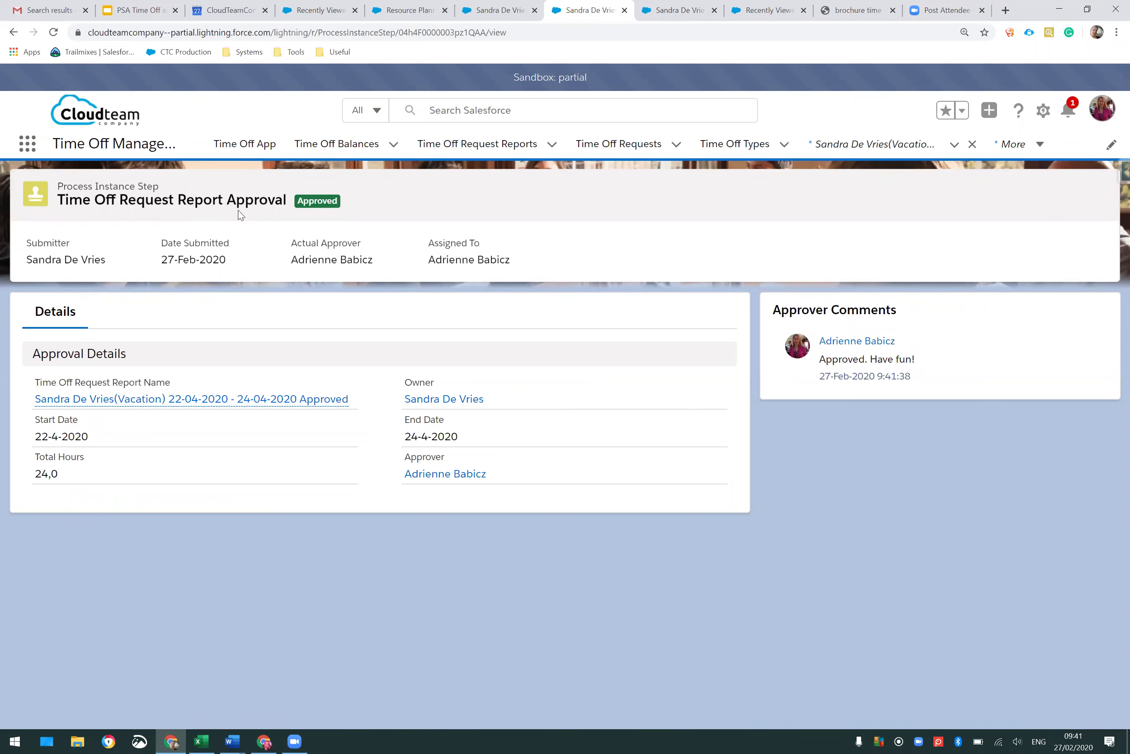
# - Open the approved request report and follow its linked vacation assignment to the related timecards
pyautogui.moveTo(205, 402)
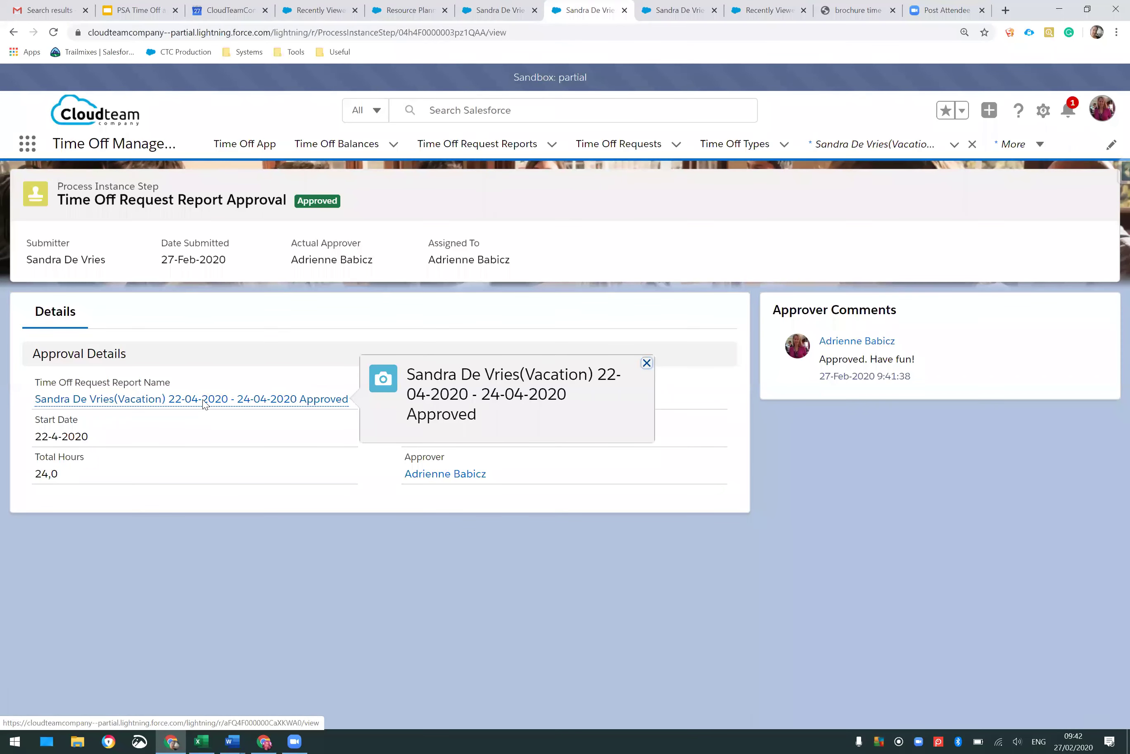
pyautogui.click(203, 400)
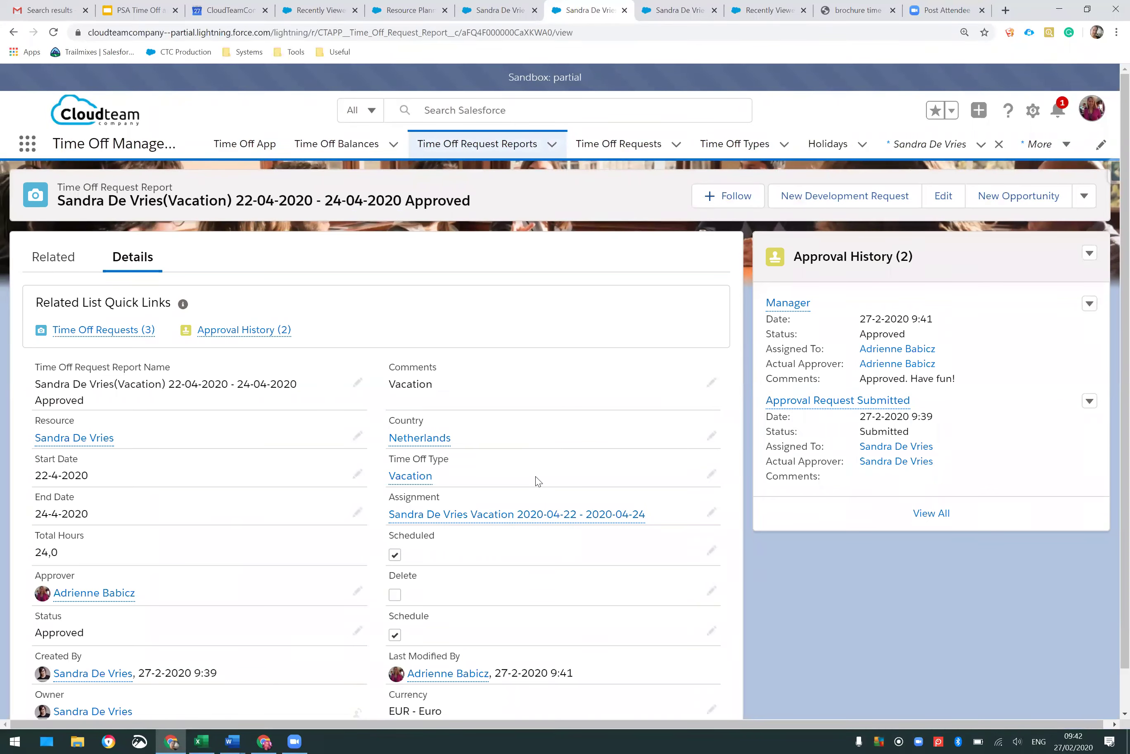
pyautogui.moveTo(388, 504); pyautogui.dragTo(379, 501)
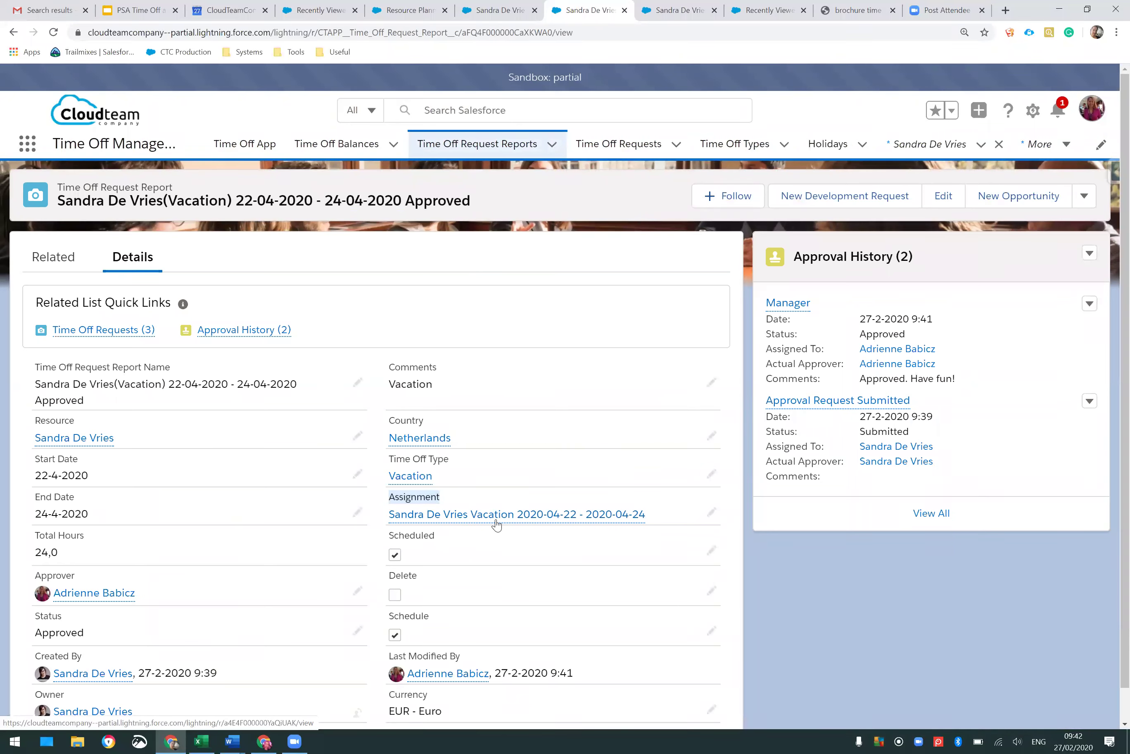
pyautogui.moveTo(497, 524)
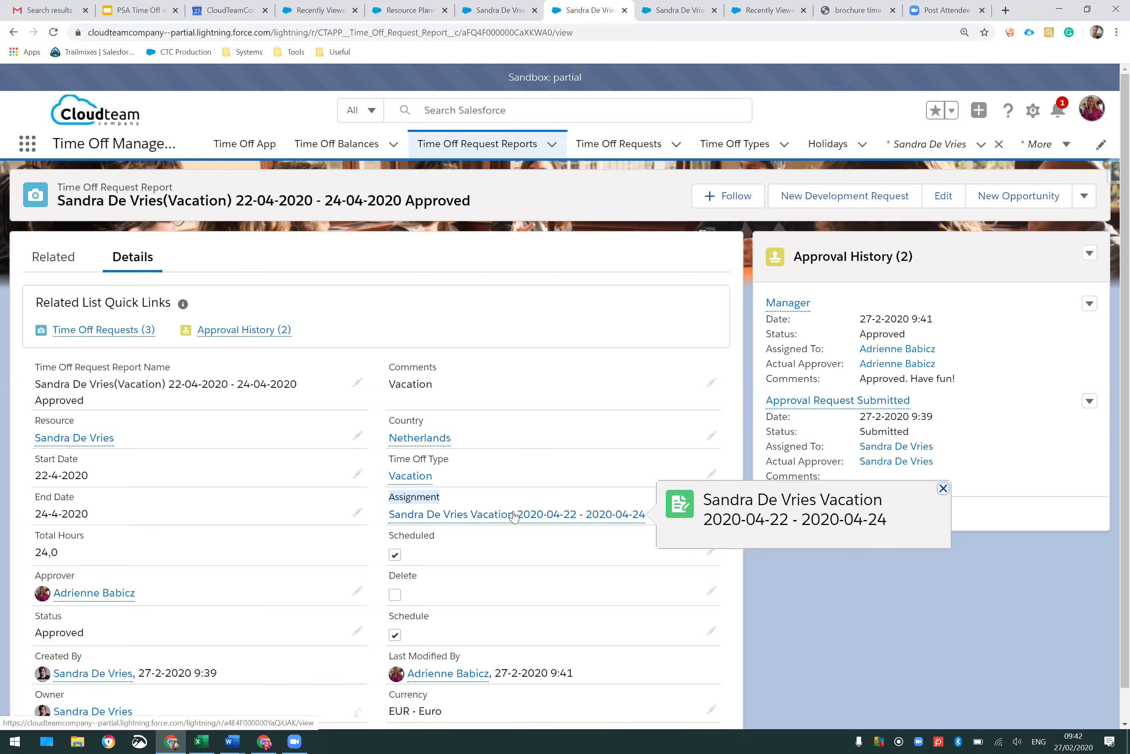
pyautogui.click(514, 514)
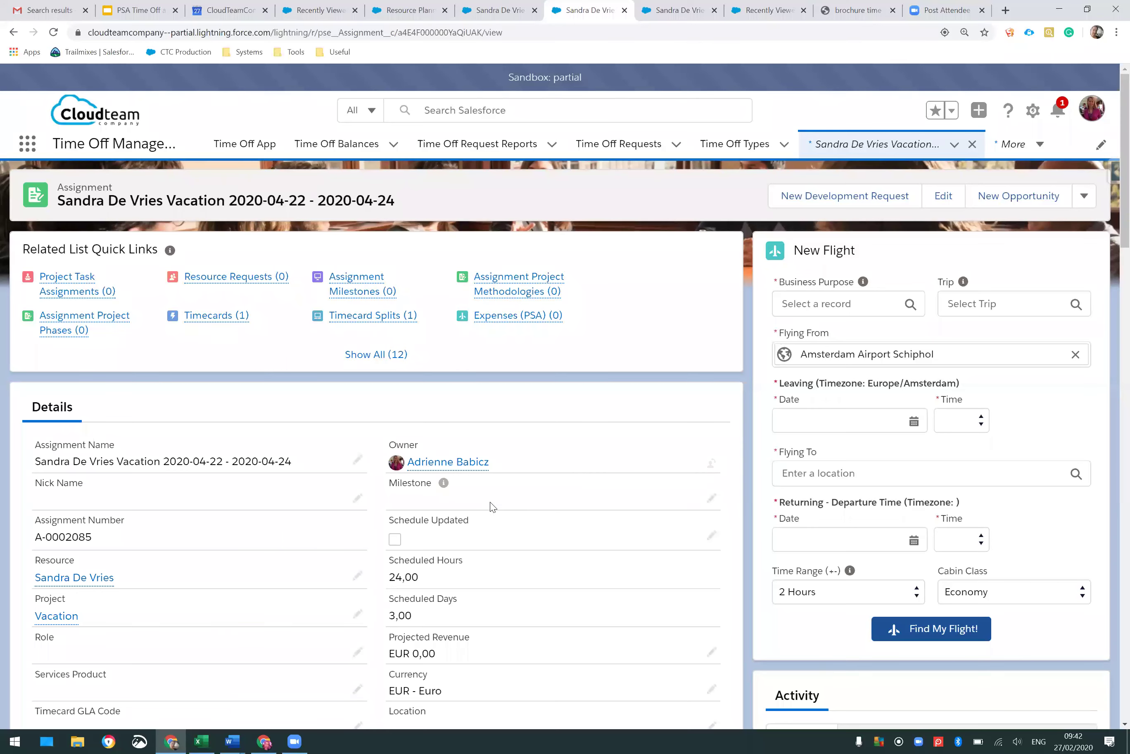
pyautogui.click(204, 316)
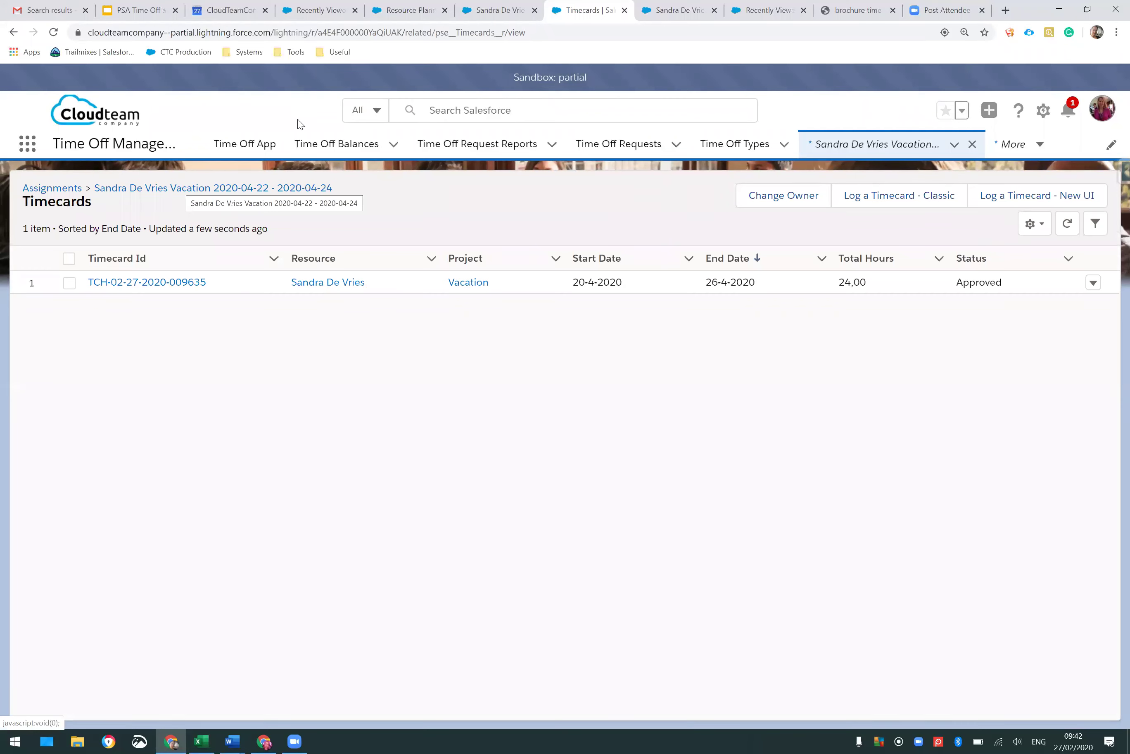
# - Refresh the Resource Planner, search for the employee by first name and expand their assignments to view the week of 20 April 2020
pyautogui.click(400, 11)
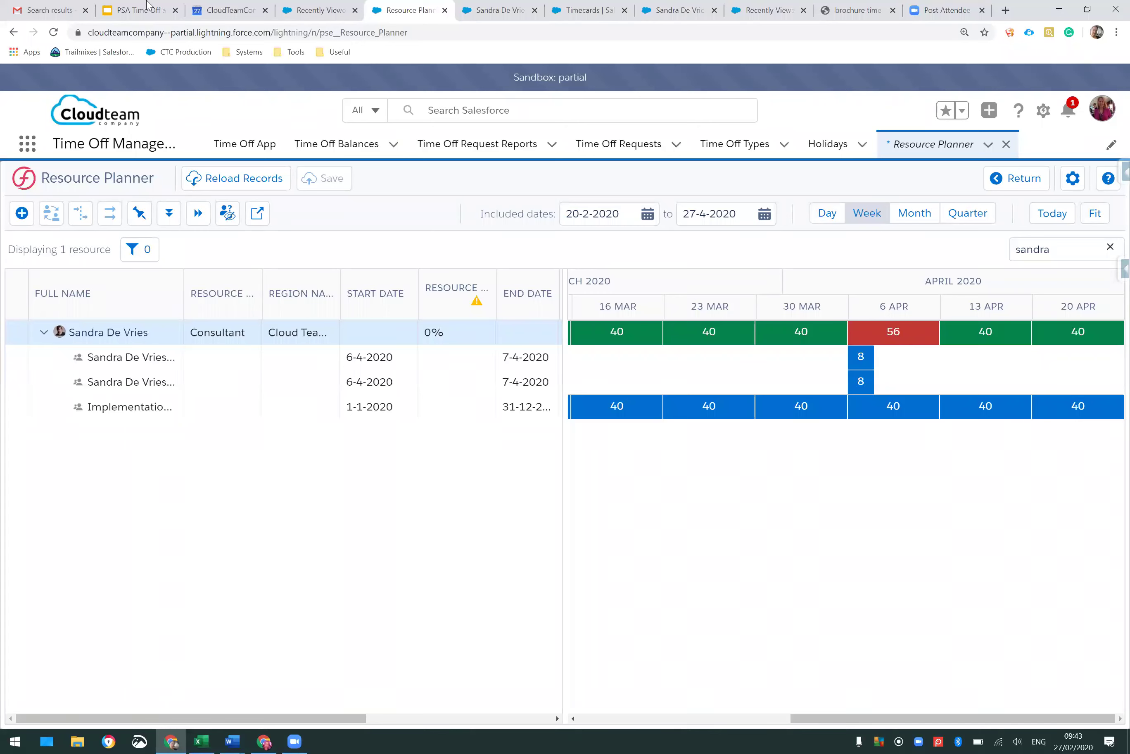
pyautogui.click(54, 34)
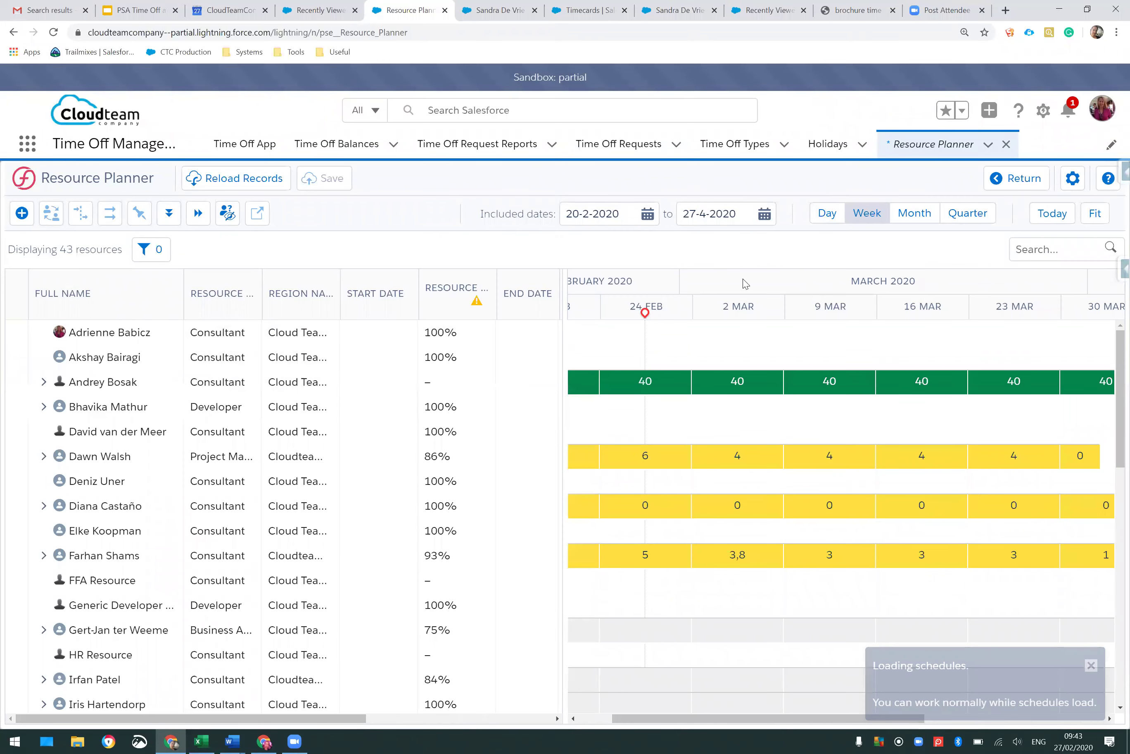
pyautogui.click(1042, 246)
pyautogui.write('Sandra')
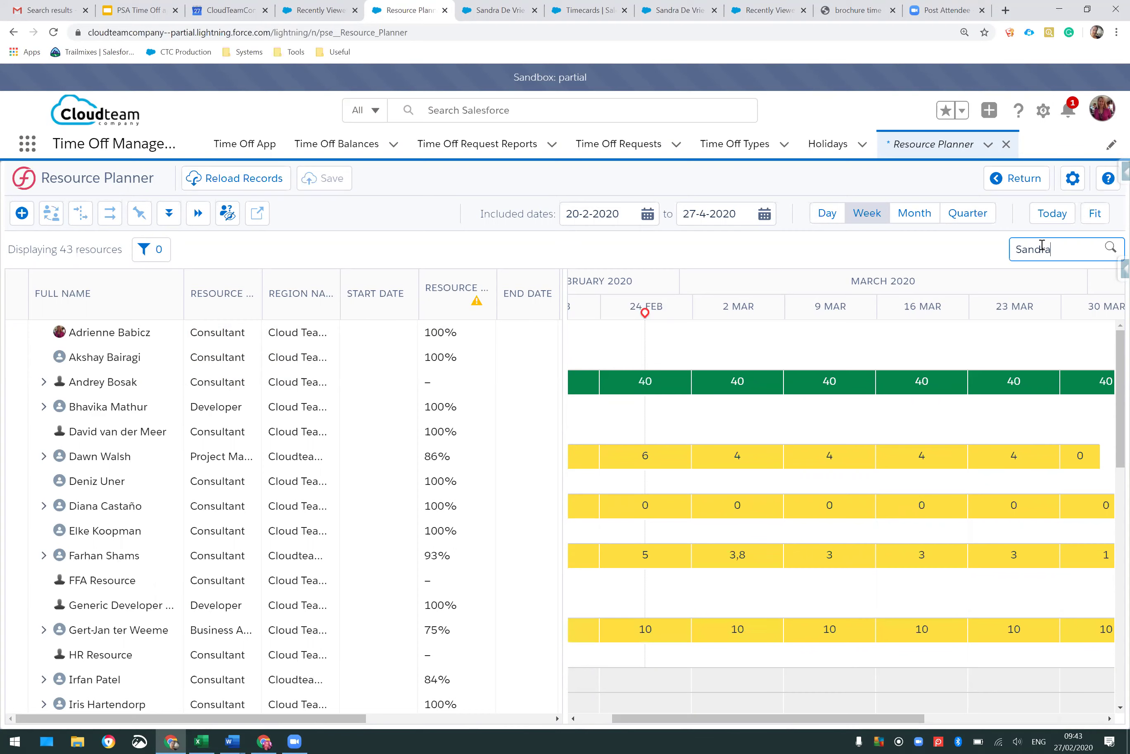
pyautogui.press('Return')
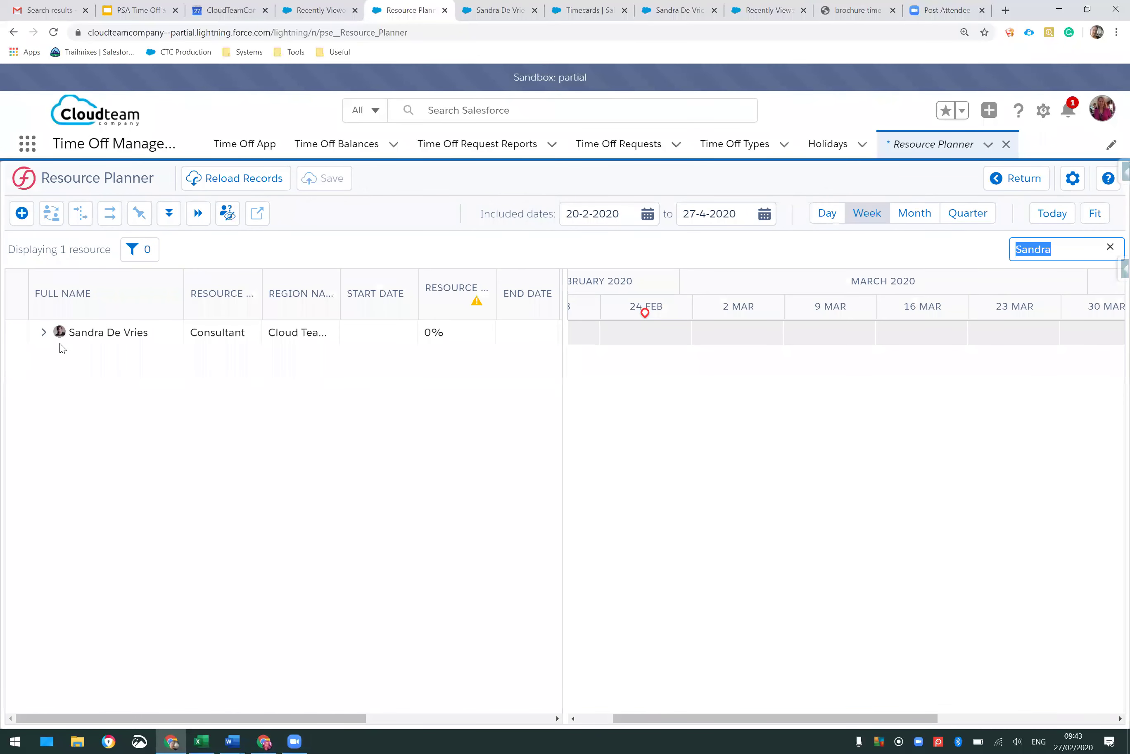
pyautogui.click(44, 332)
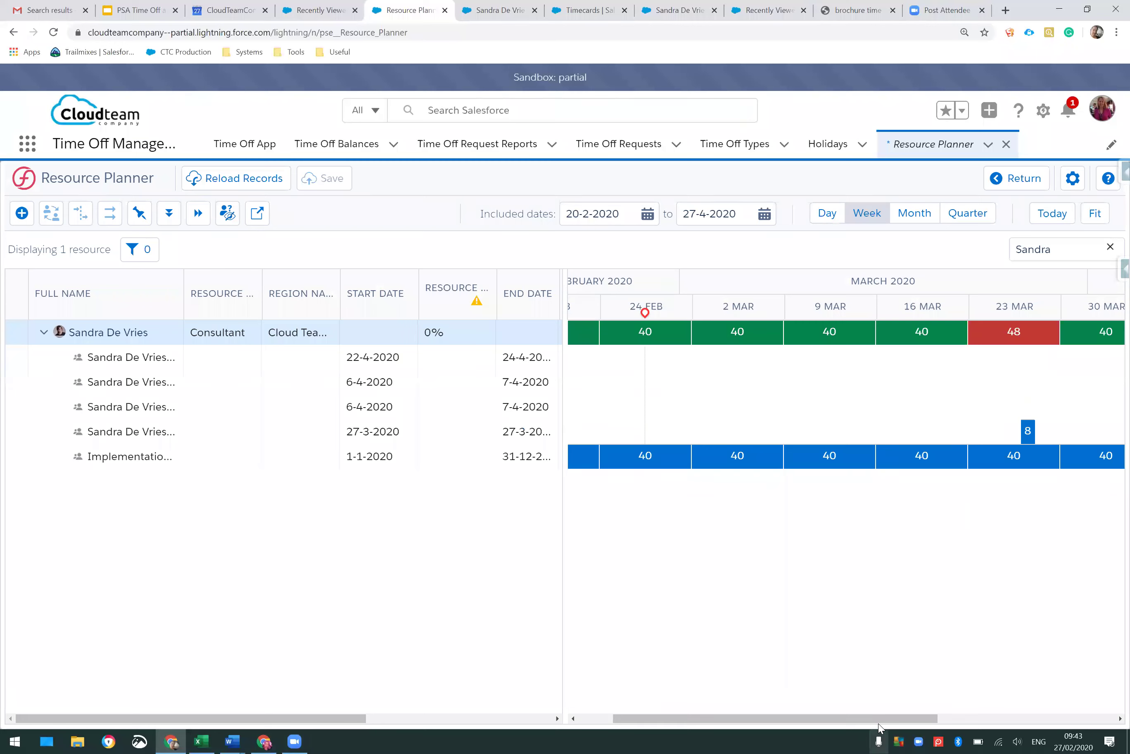
pyautogui.moveTo(875, 715); pyautogui.dragTo(1081, 735)
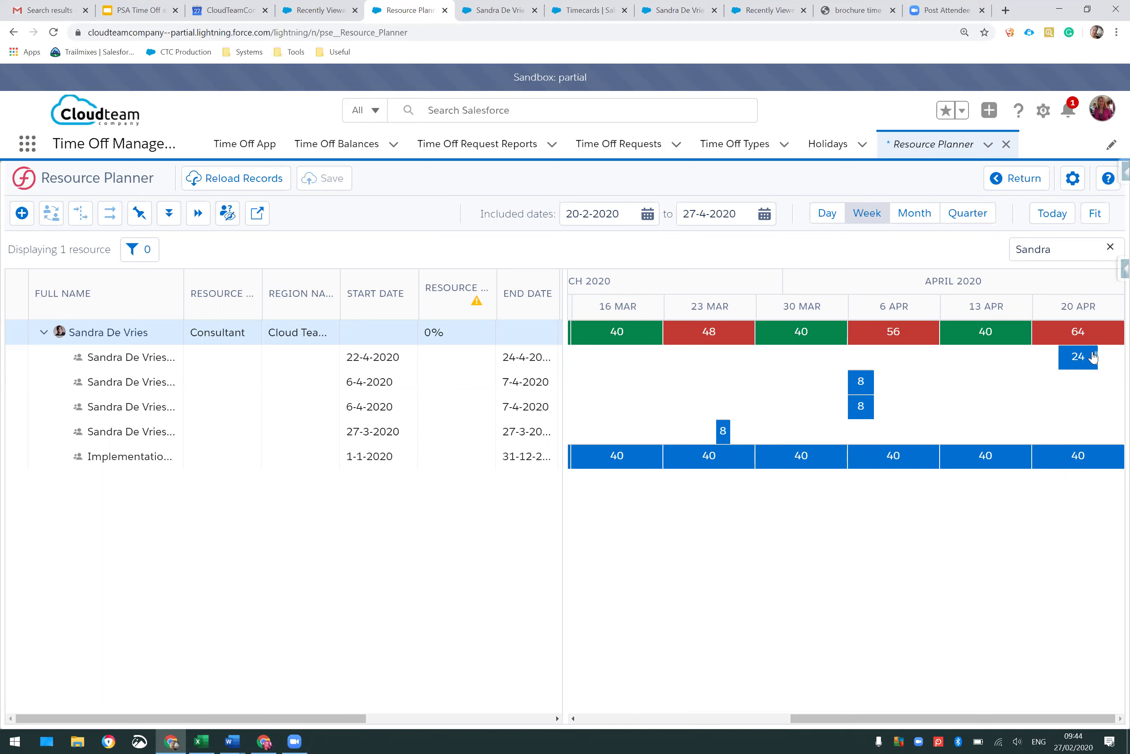
# - Switch to the employee's browser session and check the notifications for the time off approval
pyautogui.click(264, 740)
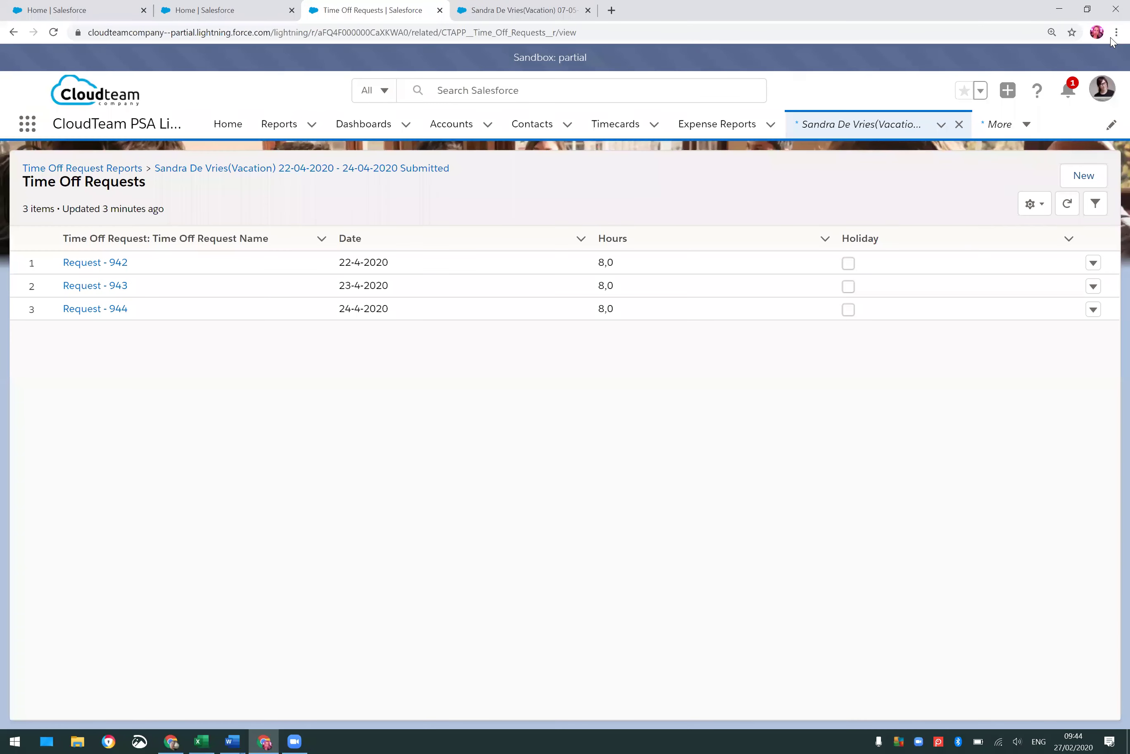
pyautogui.click(1068, 92)
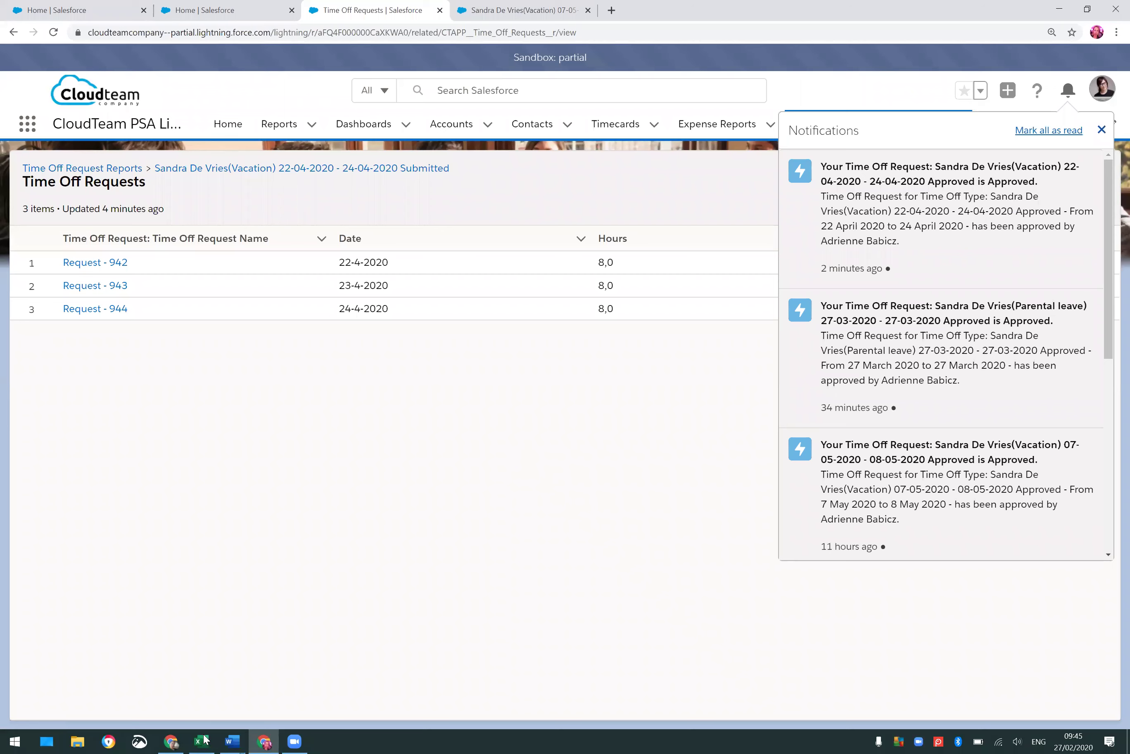
# - Return to the manager's browser session, view the recently viewed time off request reports and show the 27 March 2020 vacation assignment
pyautogui.click(179, 740)
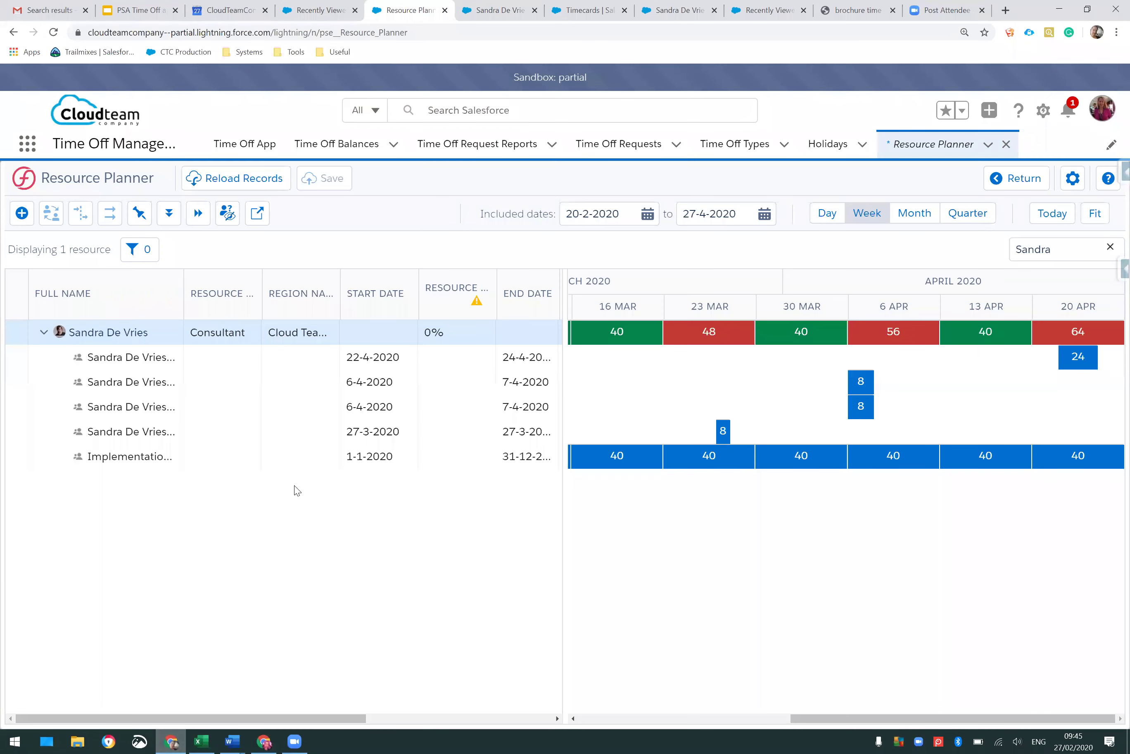
pyautogui.click(311, 10)
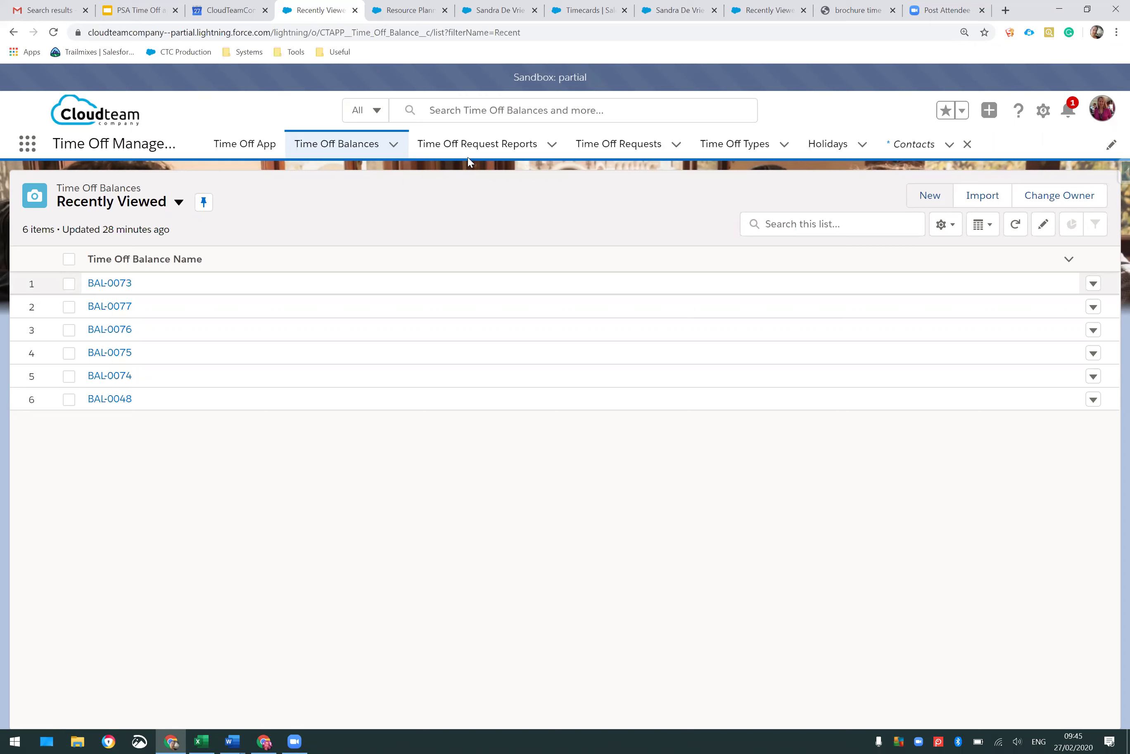
pyautogui.click(472, 146)
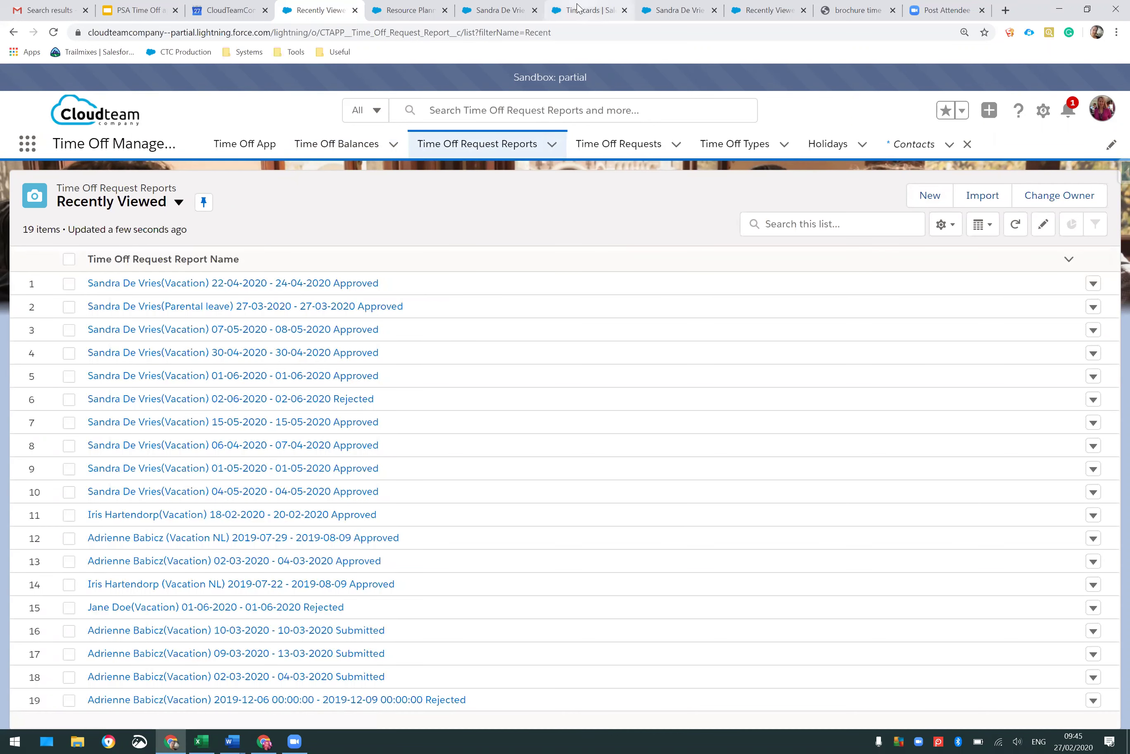
pyautogui.click(481, 11)
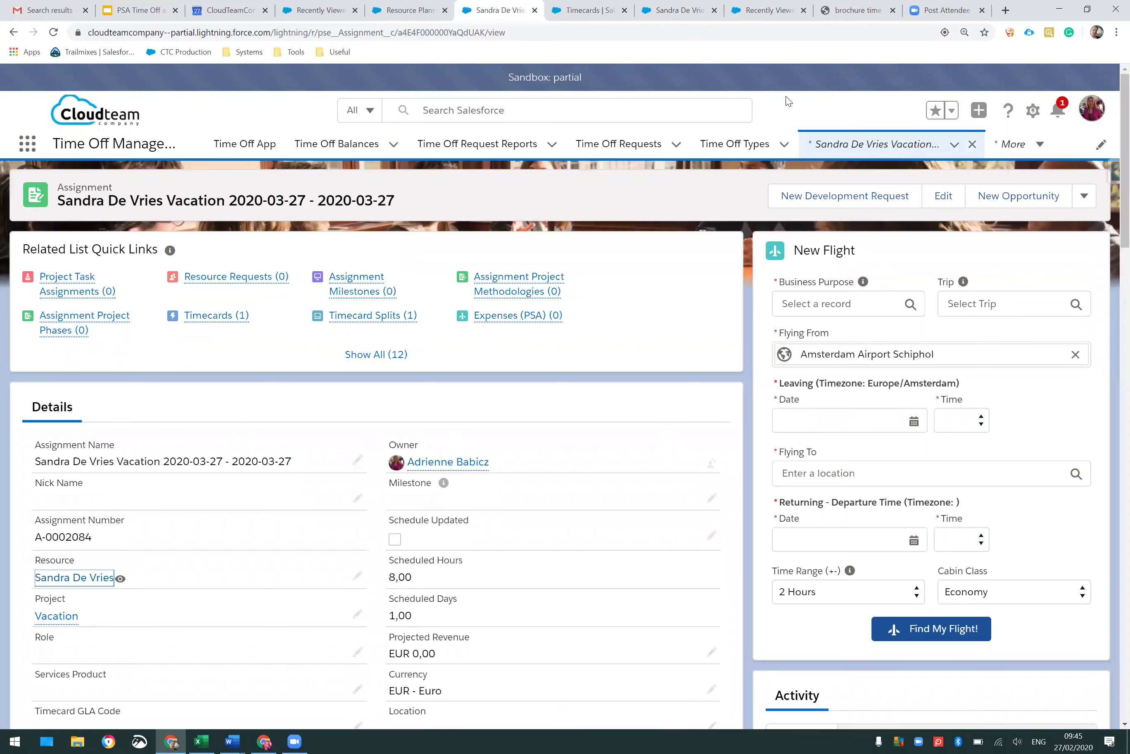